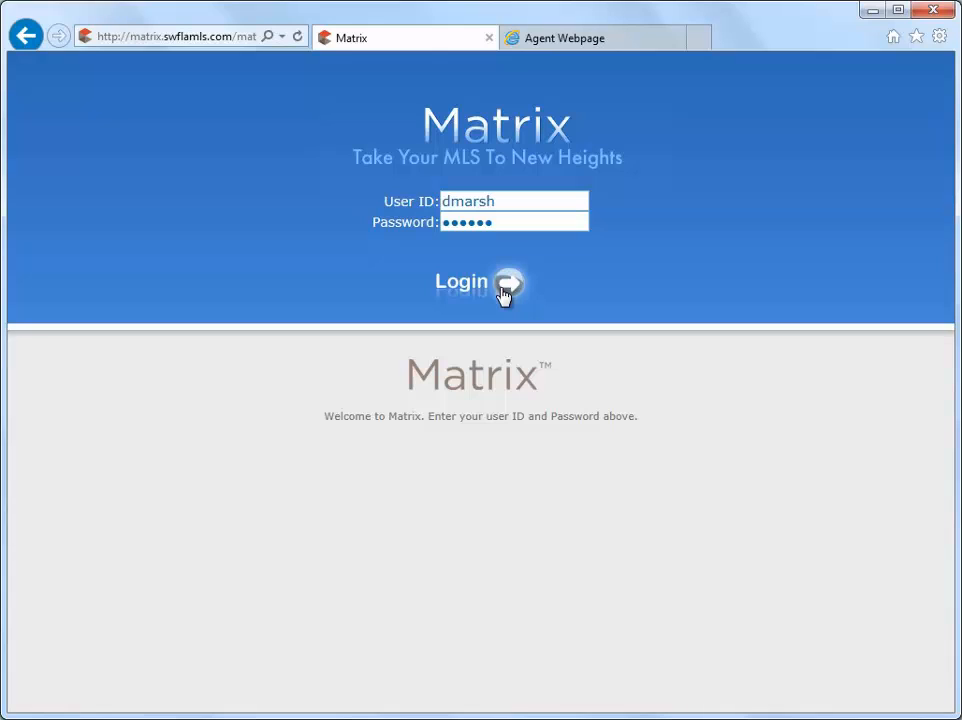
Log in to Matrix MLS with the account's user ID and password
left_click(507, 288)
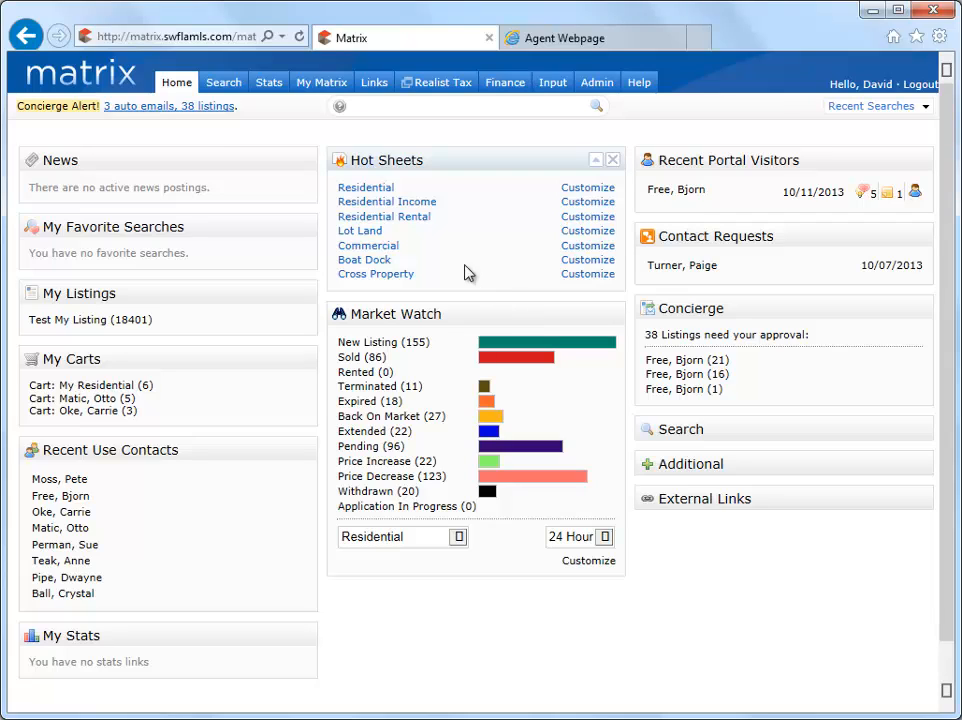
Open the Active Contacts list from My Matrix and begin adding a new contact
mouse_move(338, 90)
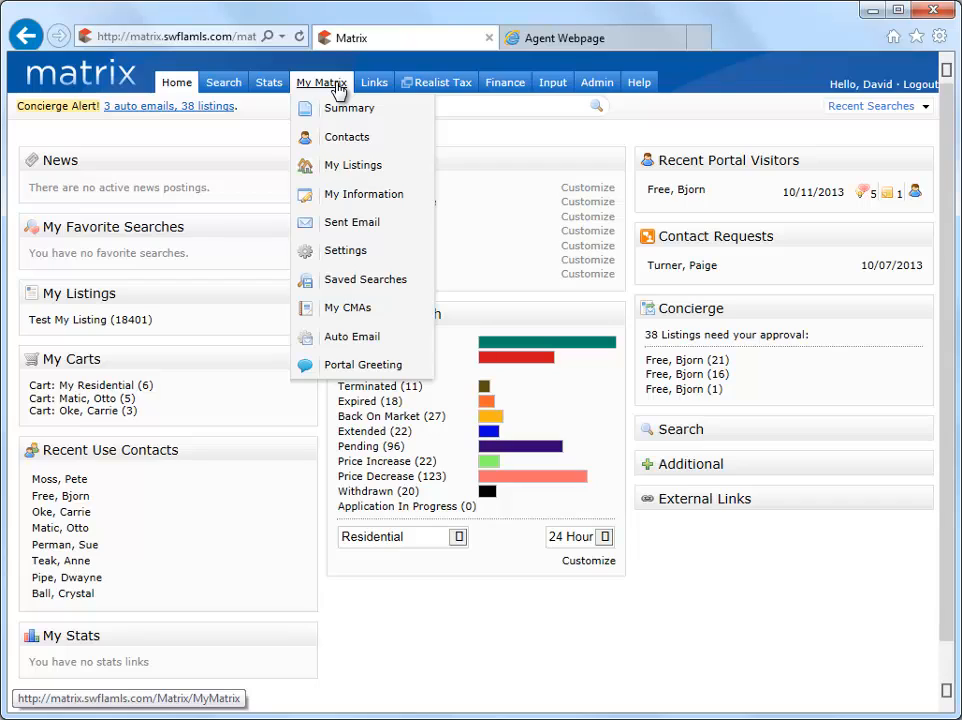
left_click(345, 138)
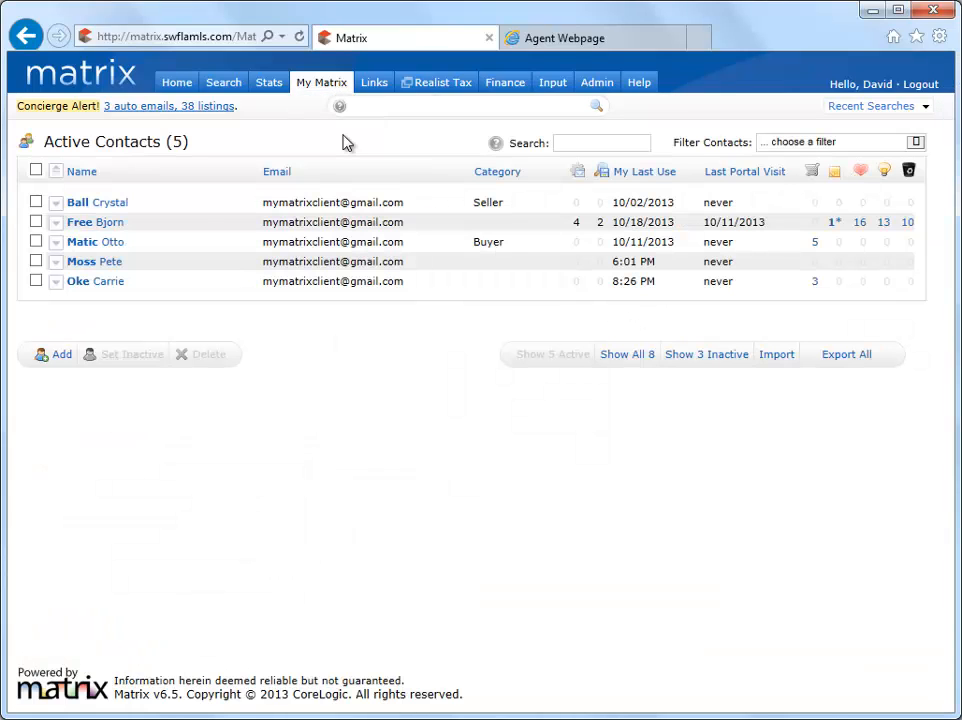
left_click(60, 355)
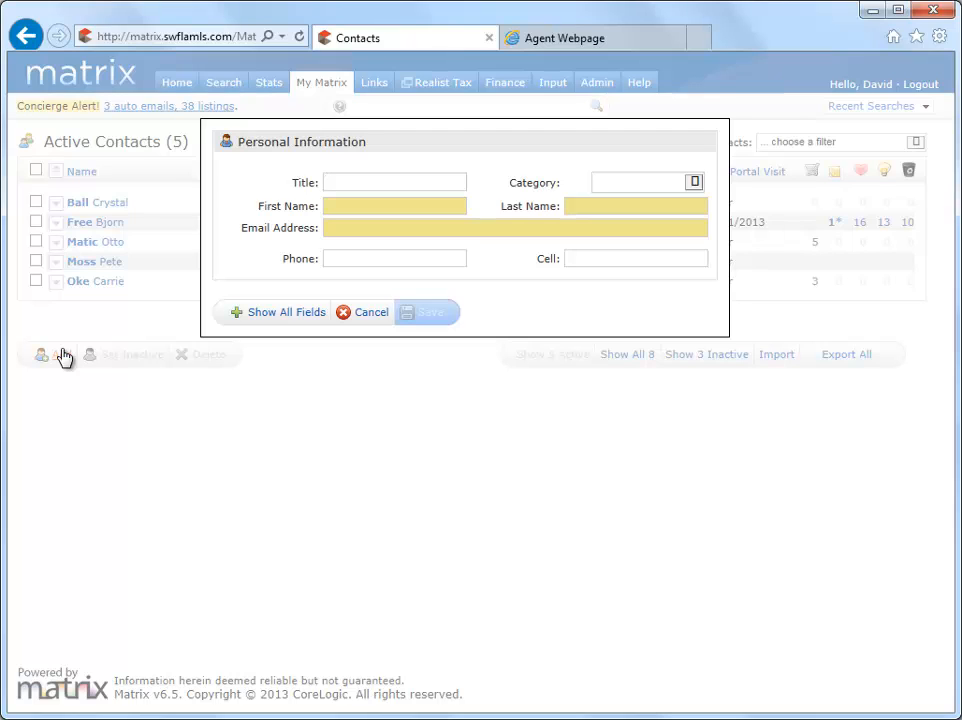
Show all form fields and enter the new contact's first name, last name and e-mail address
left_click(275, 315)
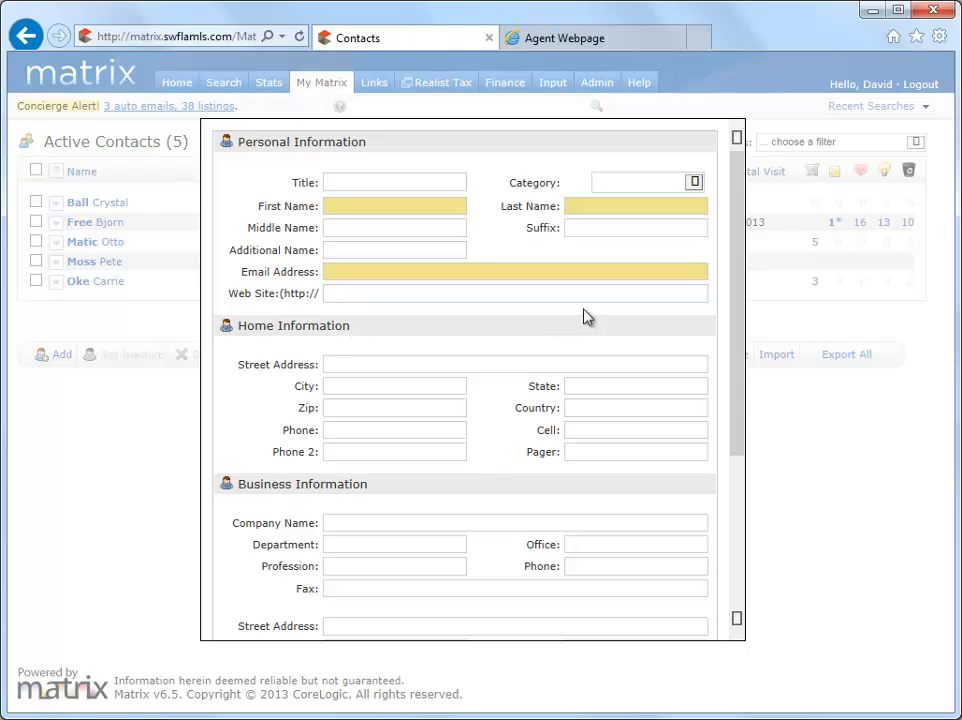
mouse_move(735, 303)
left_mouse_down()
mouse_move(730, 483)
mouse_move(742, 309)
left_mouse_up()
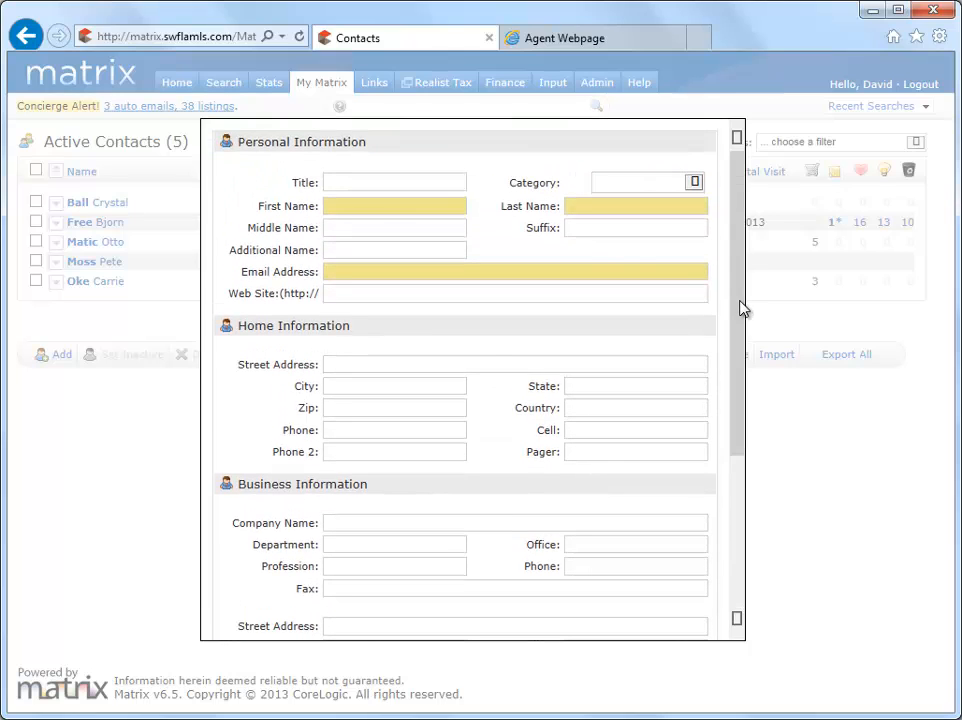
left_click(462, 207)
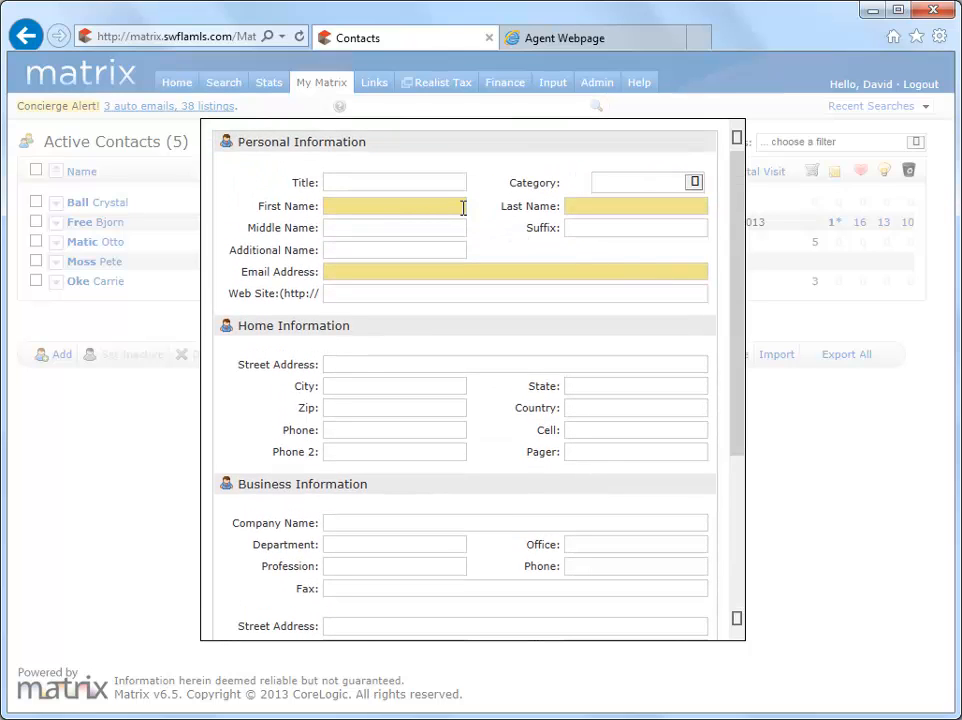
type("Bud")
key("Tab")
type("Weiser")
key("Tab")
key("Tab")
key("Tab")
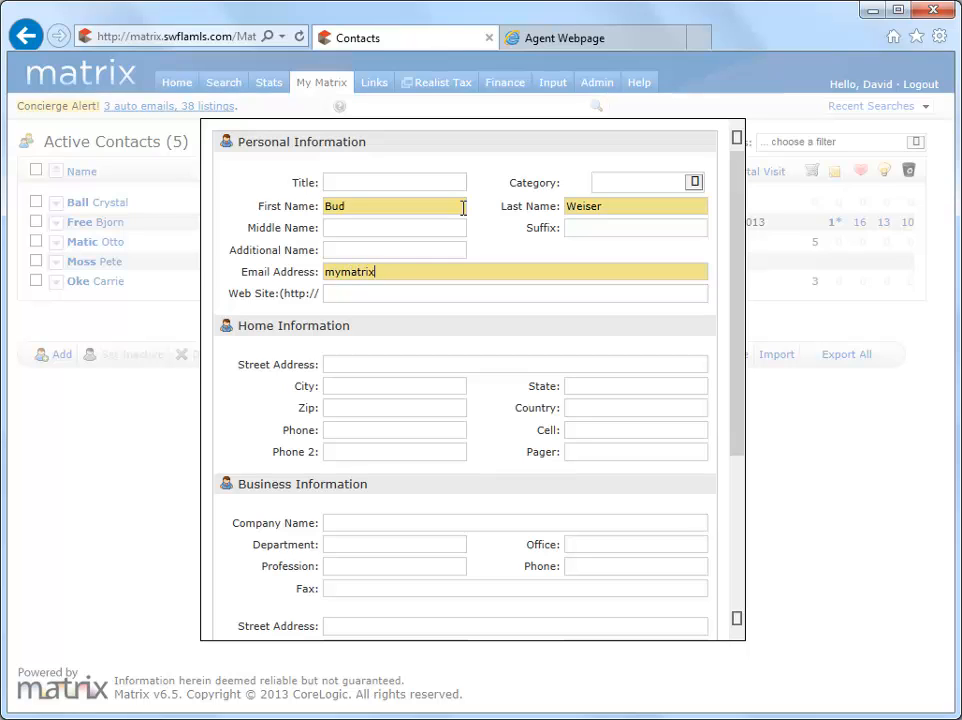
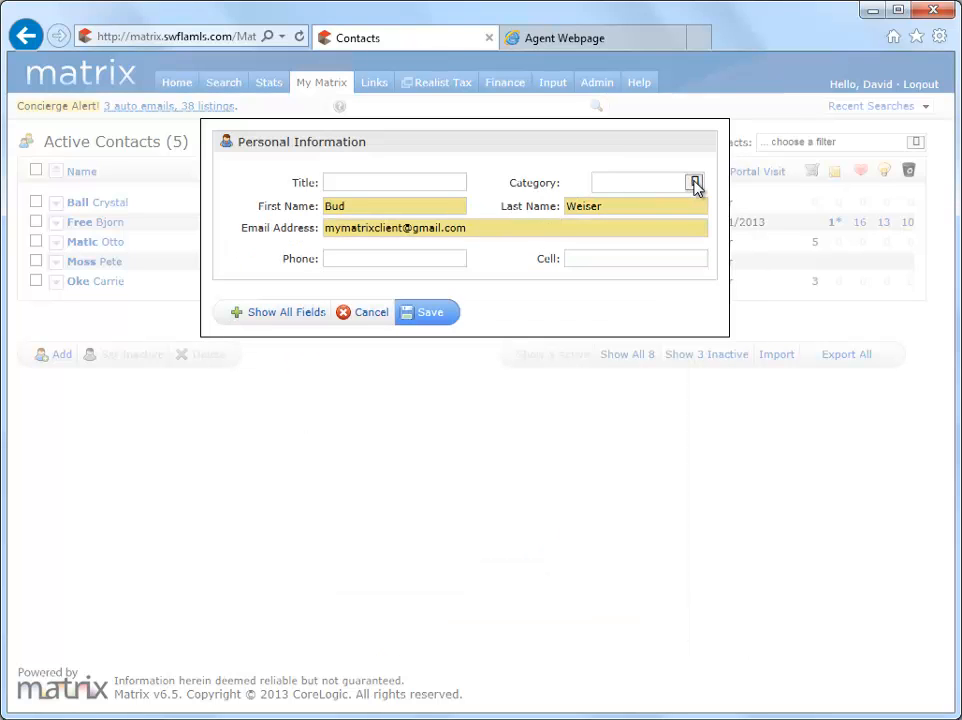
Add a custom Bartender contact category and save the new contact under it
left_click(695, 183)
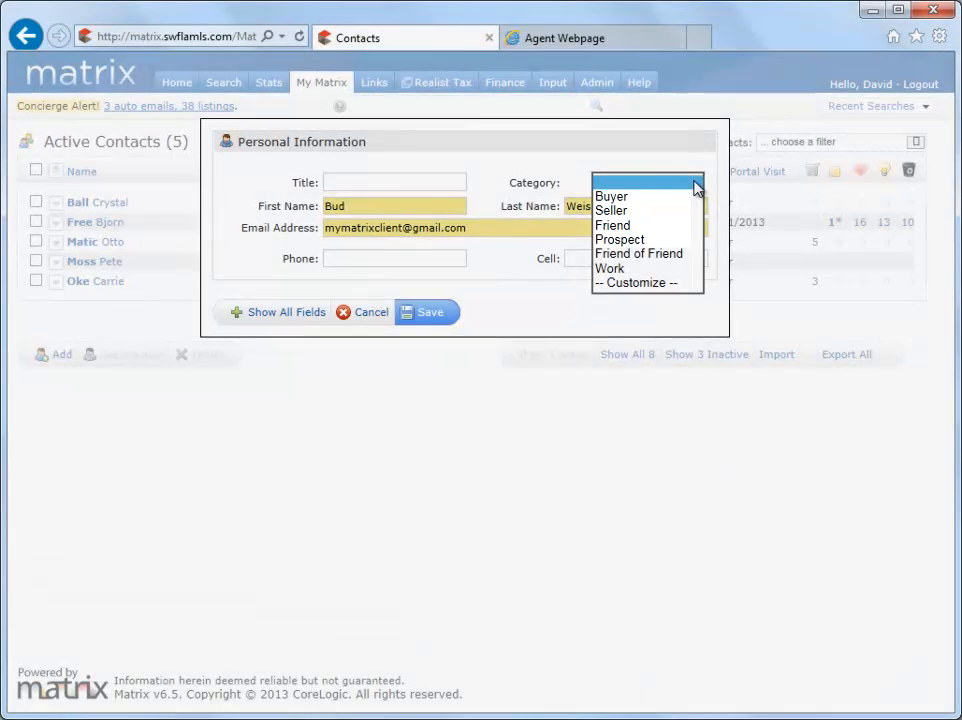
left_click(679, 283)
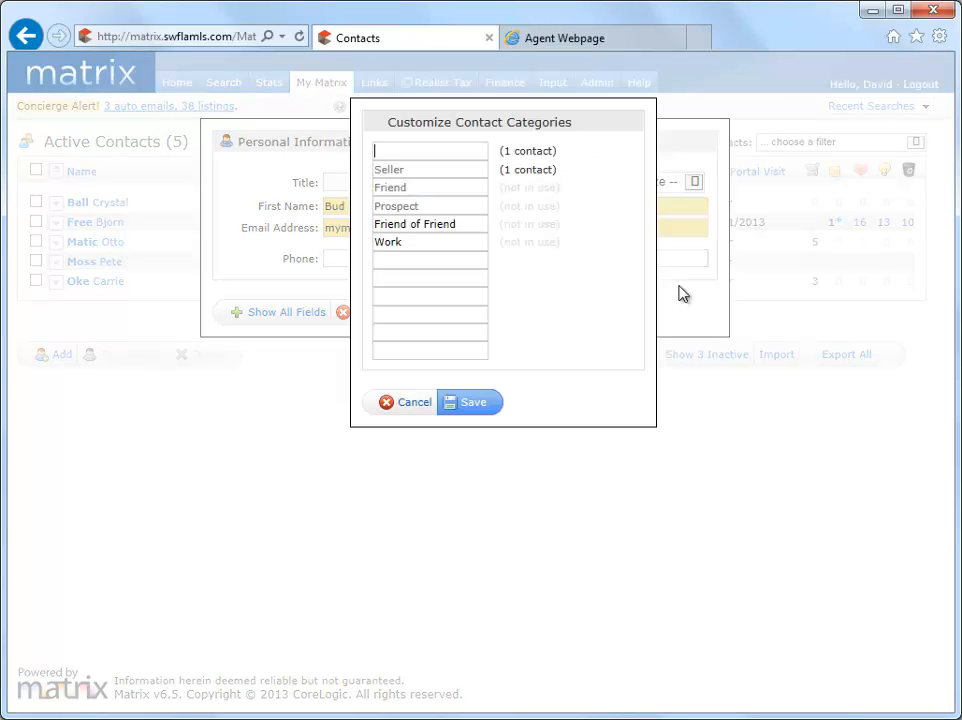
left_click(482, 263)
type("Bartender")
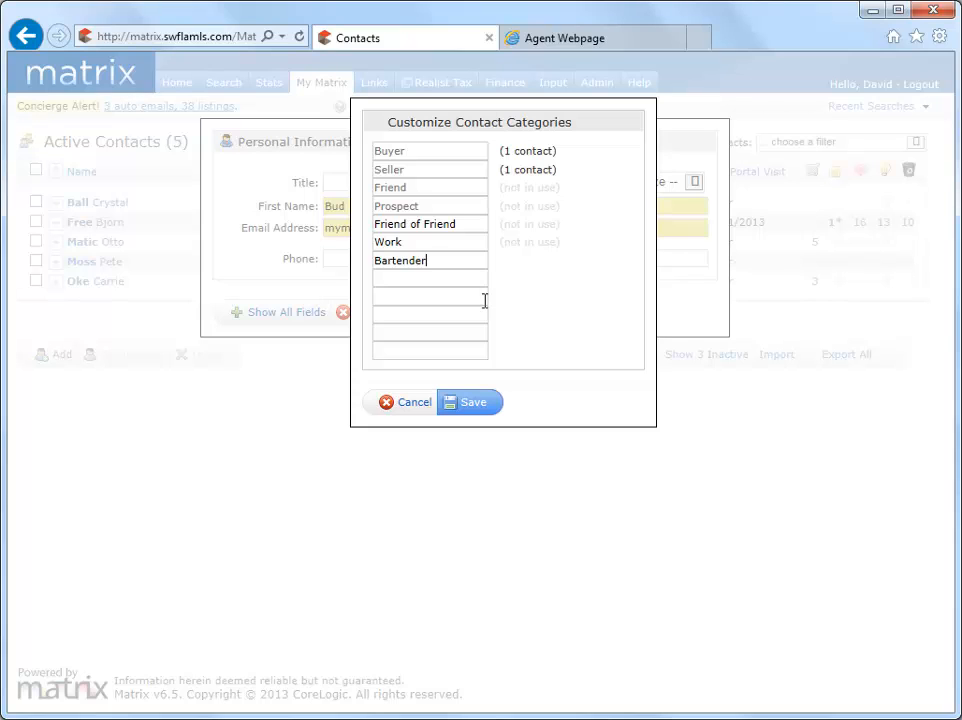
left_click(474, 404)
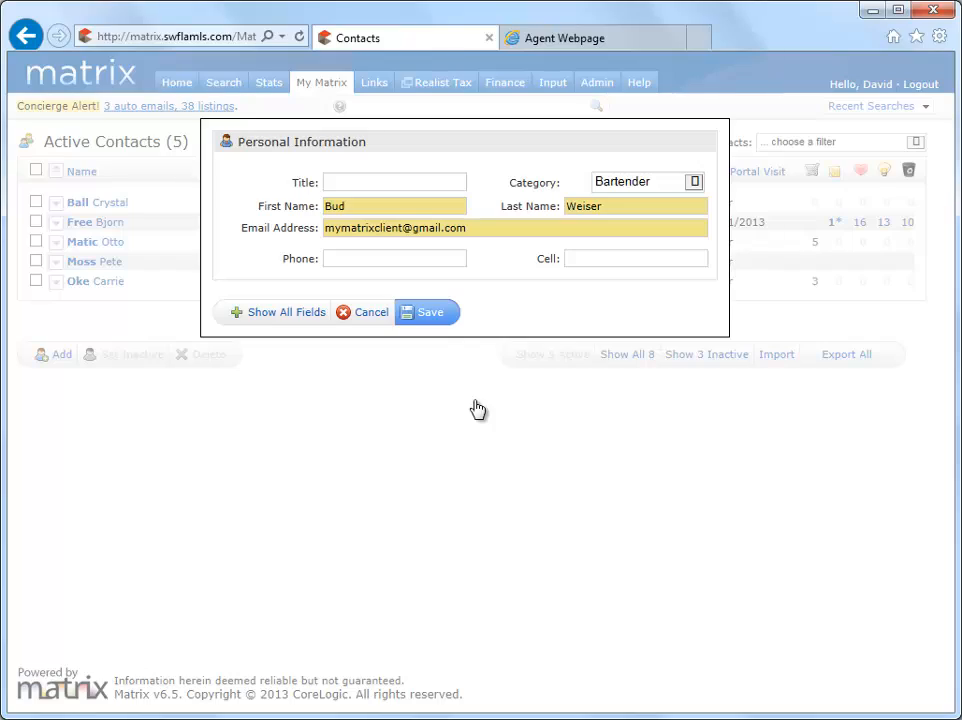
left_click(432, 316)
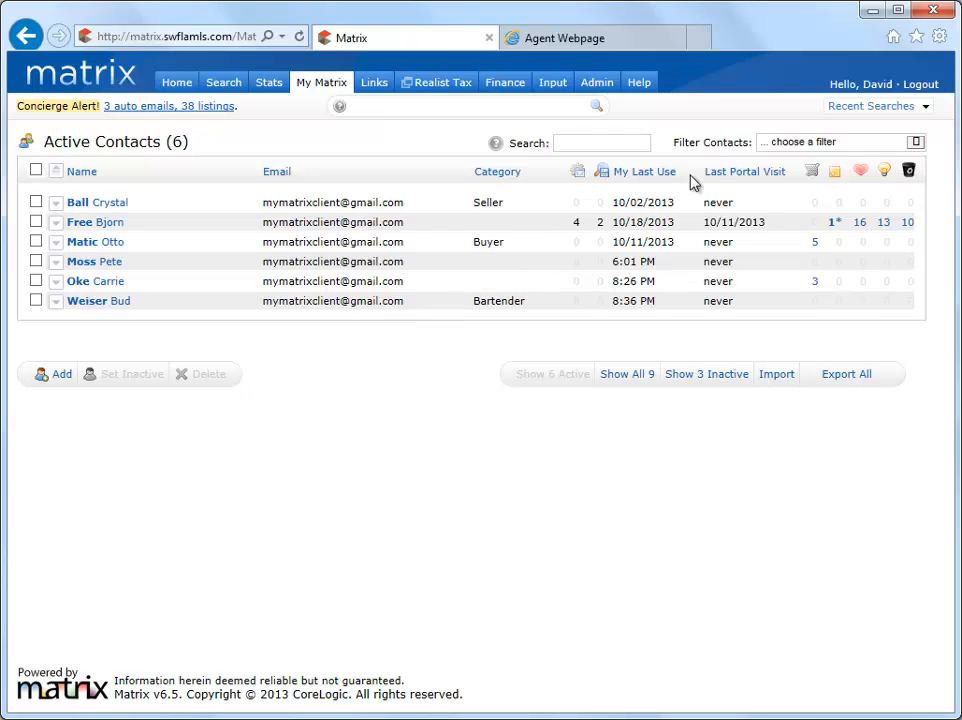
left_click(885, 113)
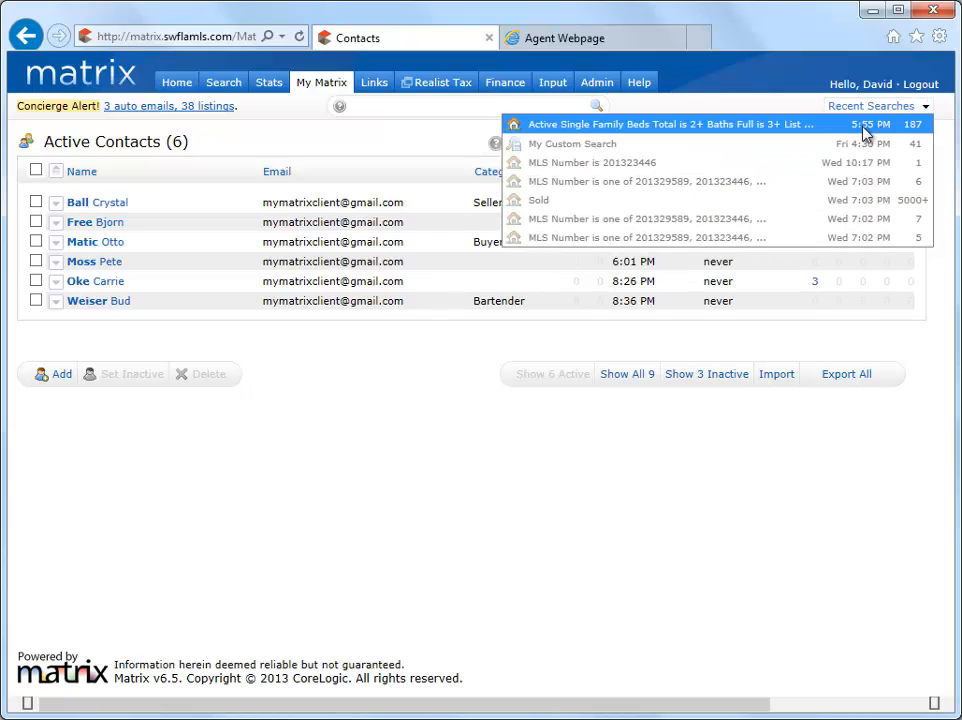
left_click(866, 120)
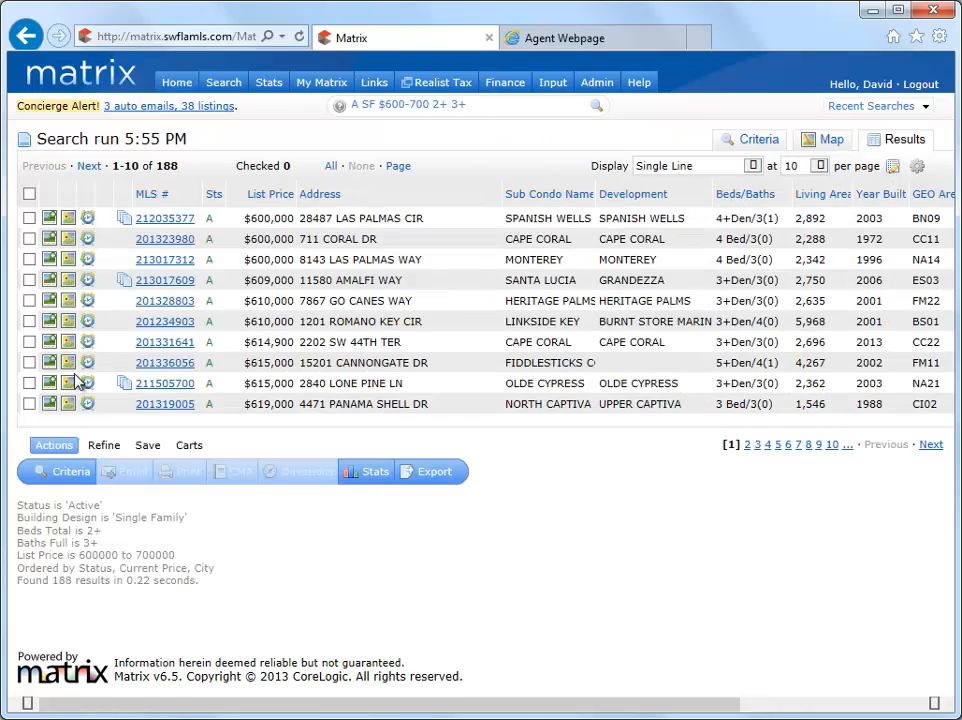
left_click(29, 383)
left_click(29, 342)
left_click(29, 300)
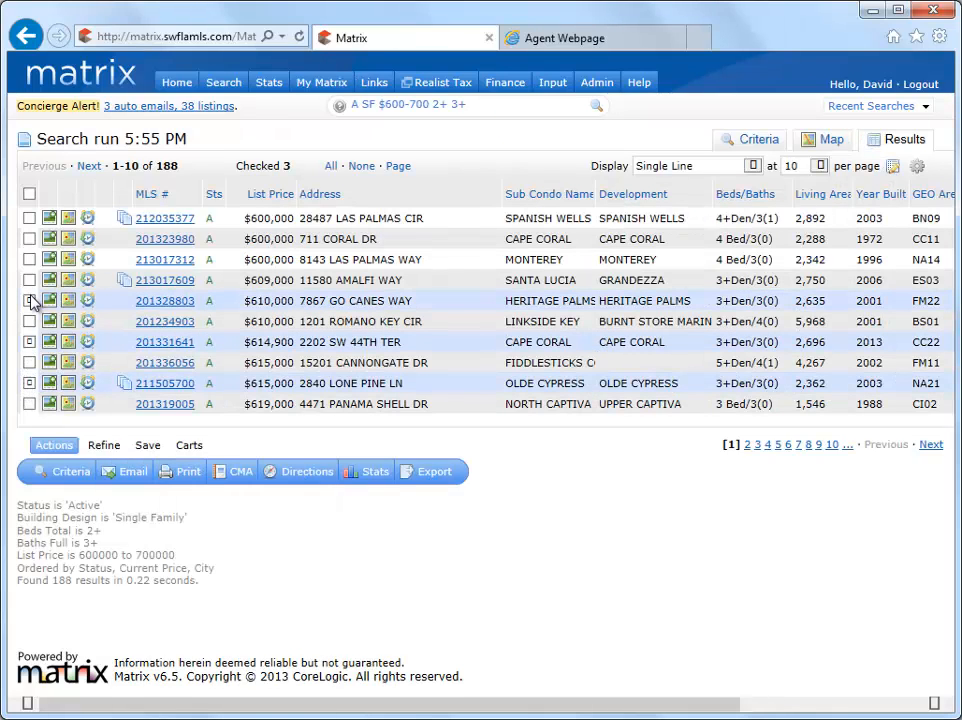
Start an e-mail of the checked listings and create a new recipient contact with name and e-mail
left_click(137, 468)
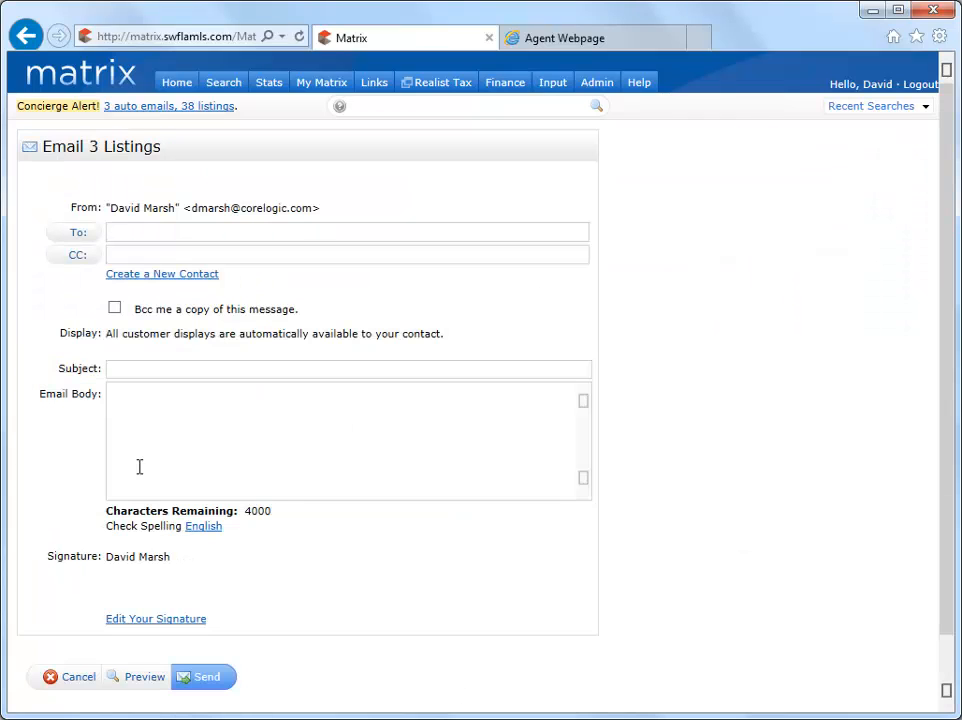
left_click(206, 279)
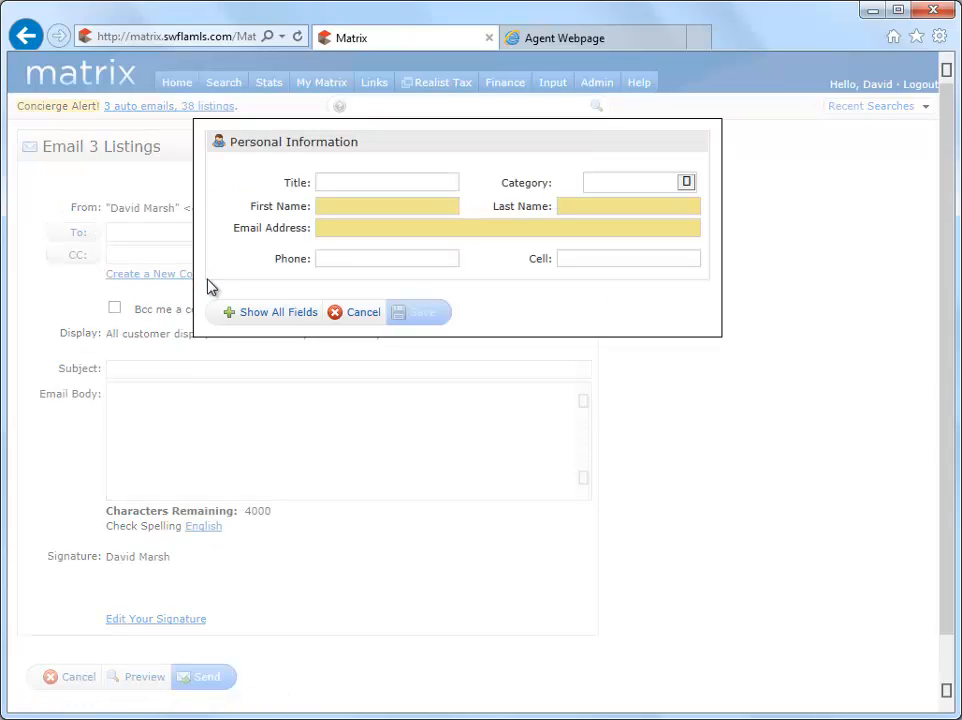
left_click(440, 206)
type("Anita")
key("Tab")
type("Lift")
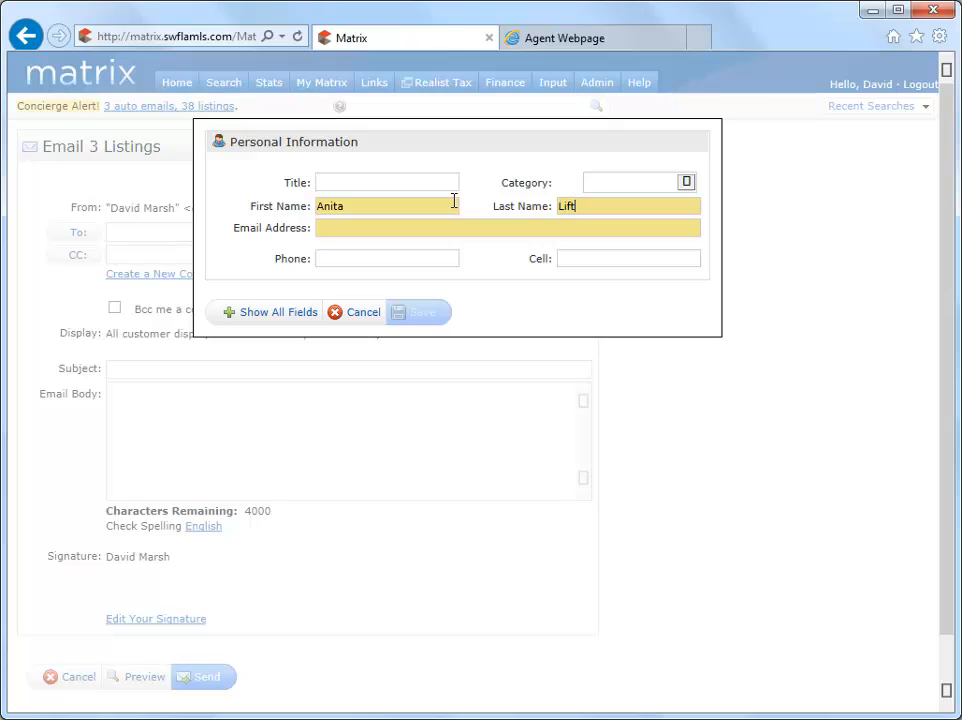
key("Tab")
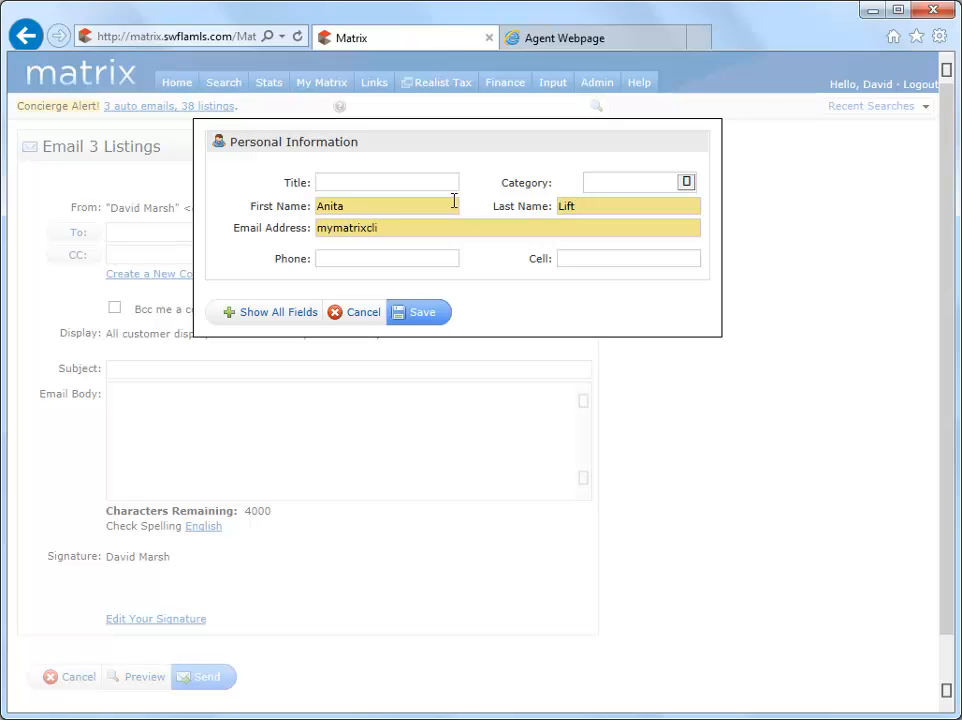
left_click(435, 316)
Send the e-mail with subject 'Check out these listings!'
left_click(449, 368)
type("C")
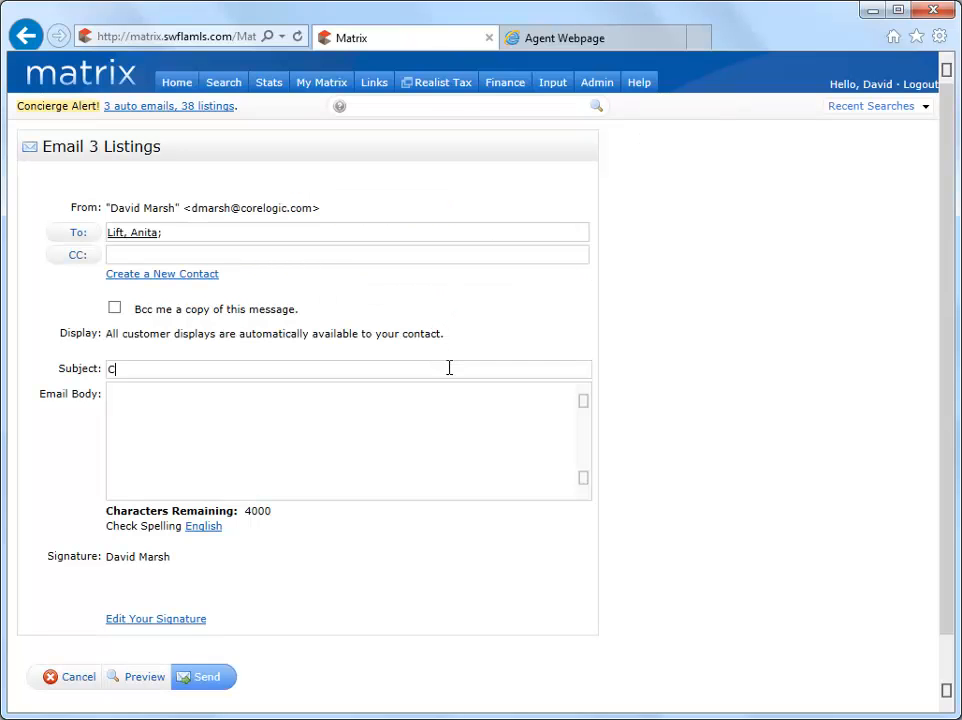
type("heck out these listings!")
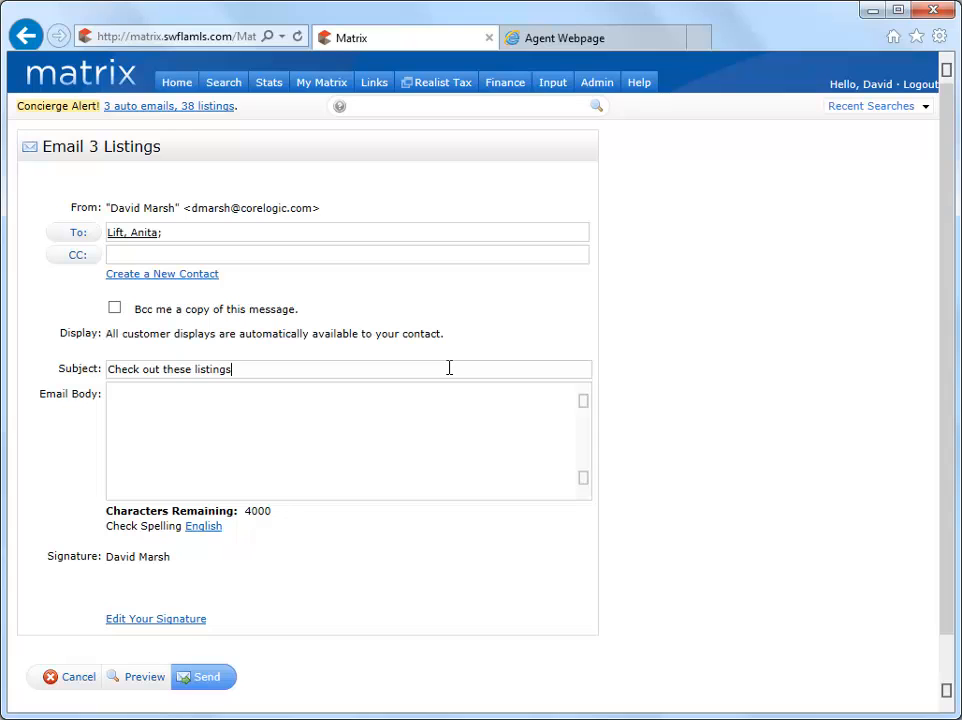
left_click(213, 684)
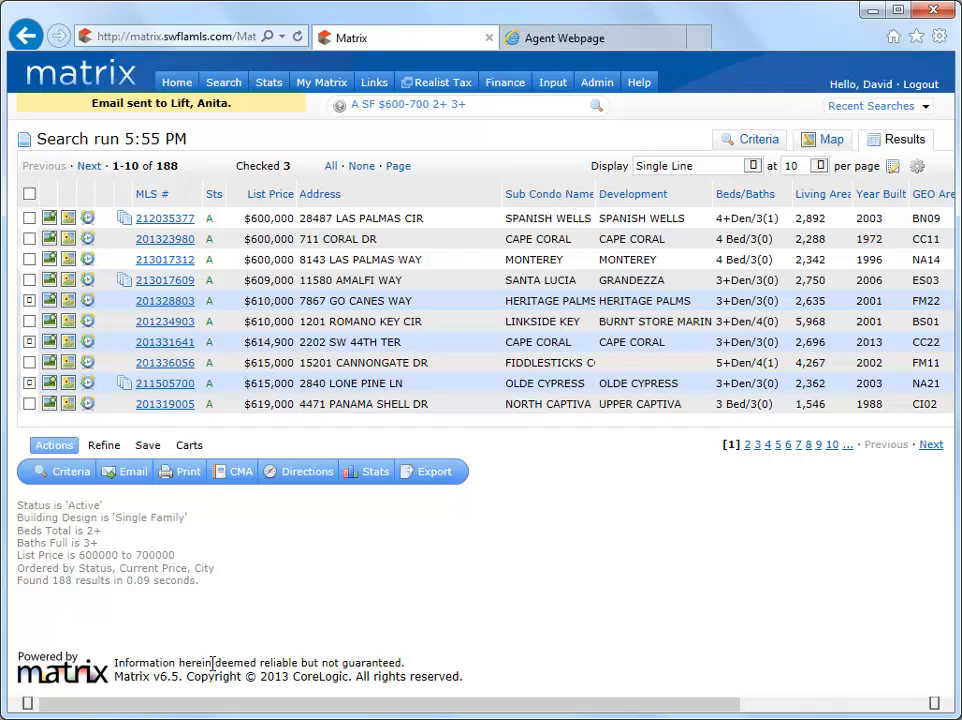
Switch to the agent's public webpage and open its sign-up form
mouse_move(552, 80)
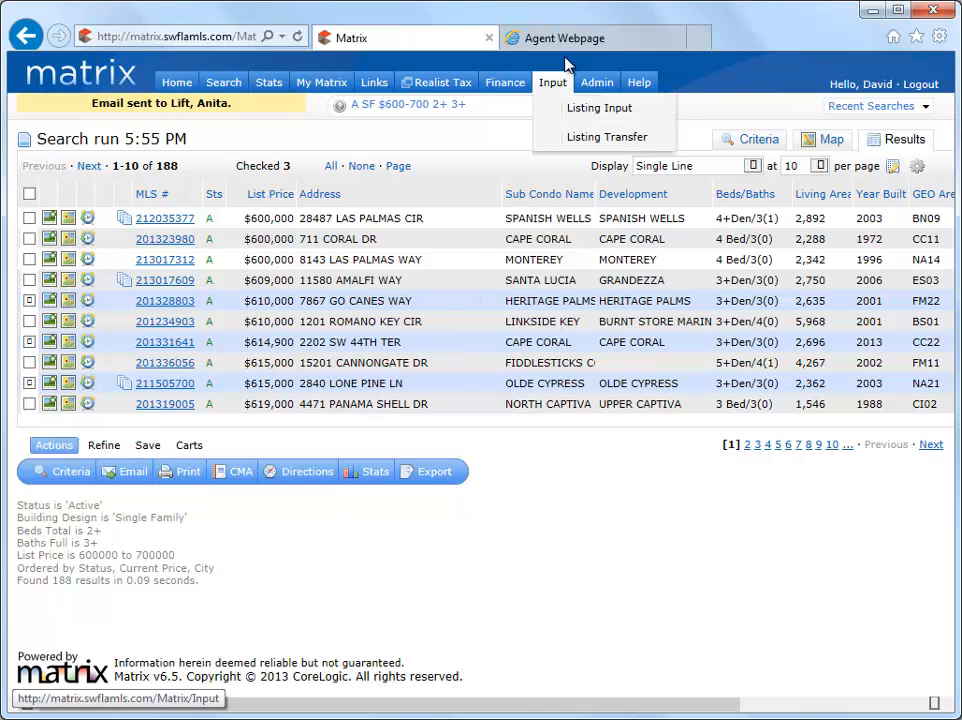
left_click(565, 38)
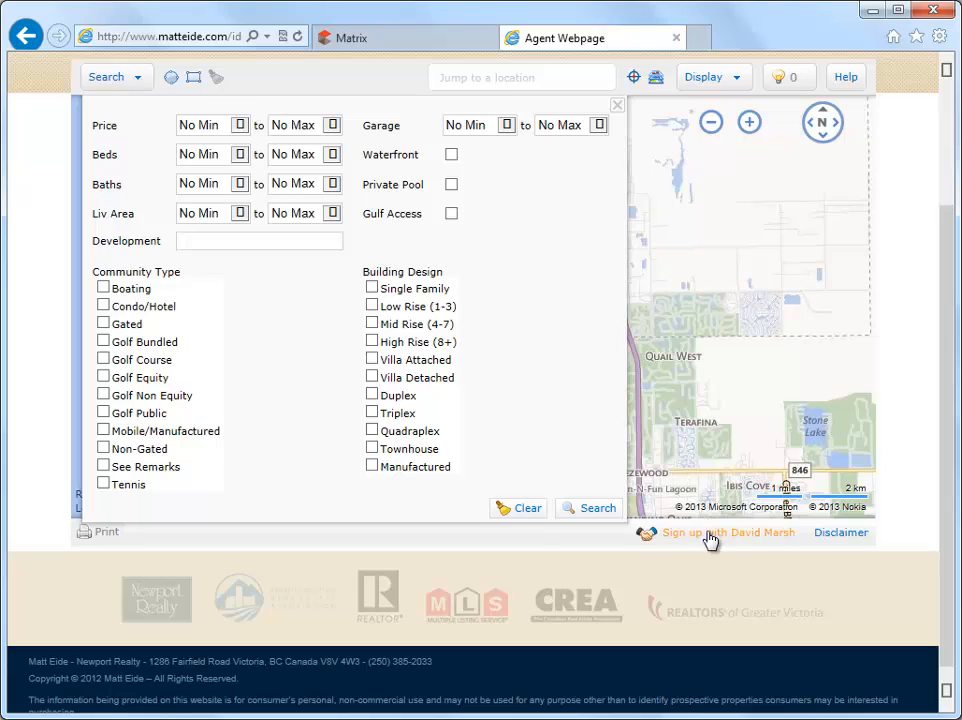
left_click(708, 536)
Fill in the prospect's name, e-mail, phone number and the message 'I'm interested in chatting.'
left_click(616, 183)
type("Sandy")
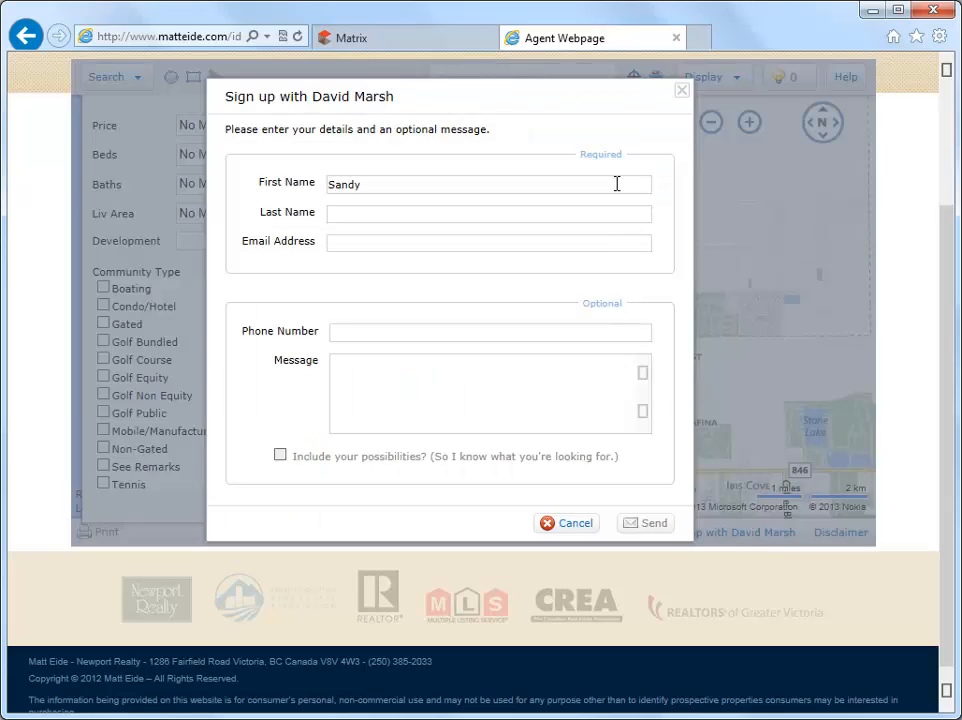
key("Tab")
type("Rhodes")
key("Tab")
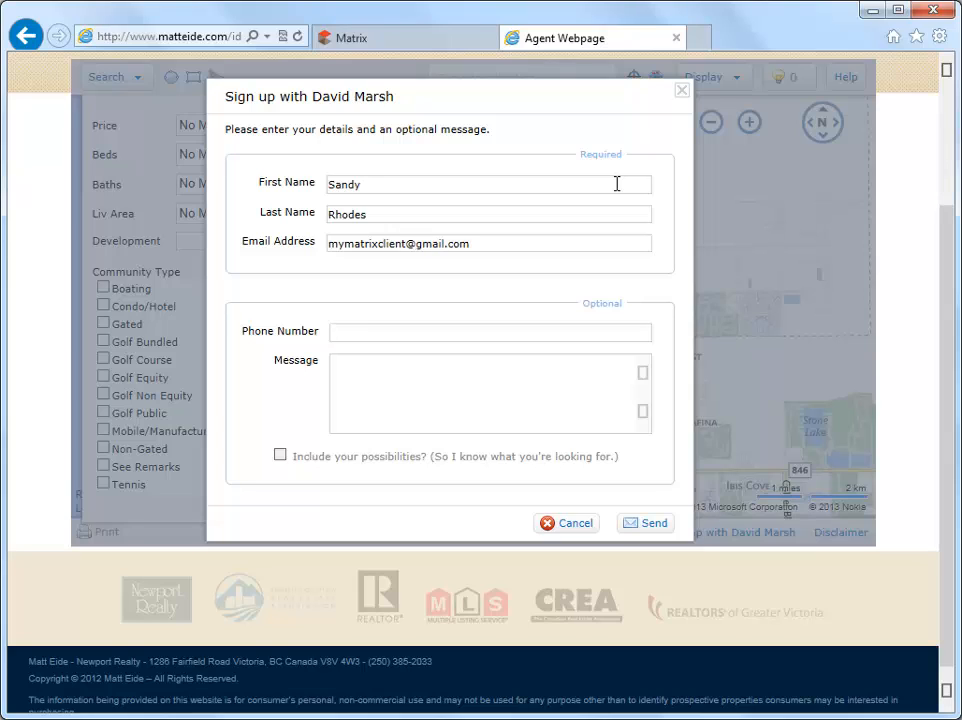
key("Tab")
type("(555) 555-5555")
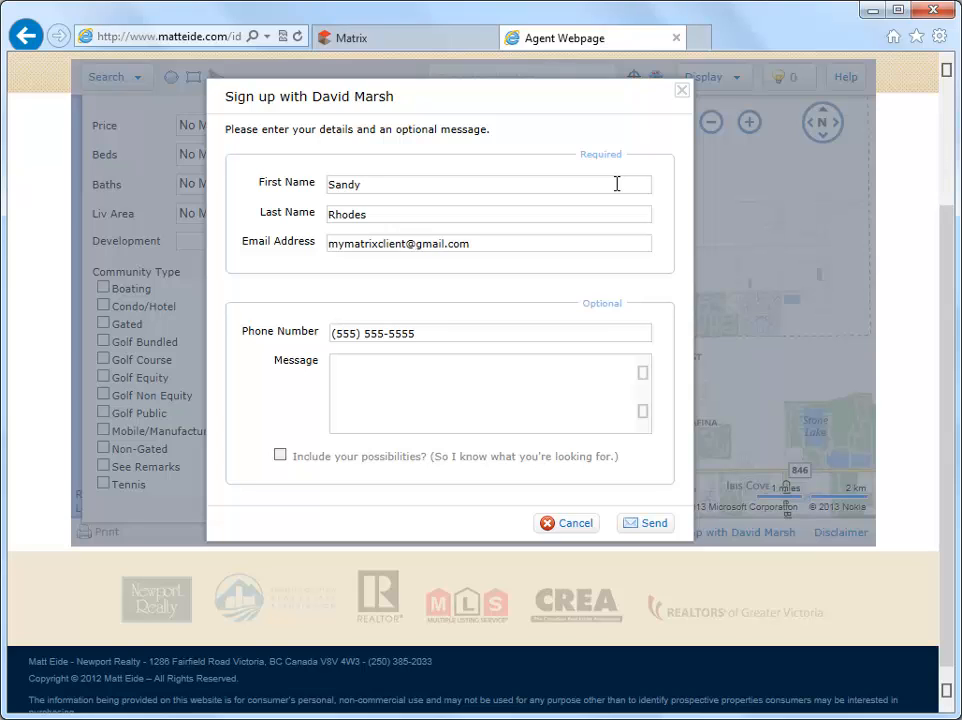
key("Tab")
type("I'm interested in chatting.")
Send the contact request, confirm it, and return to the Matrix site
left_click(650, 528)
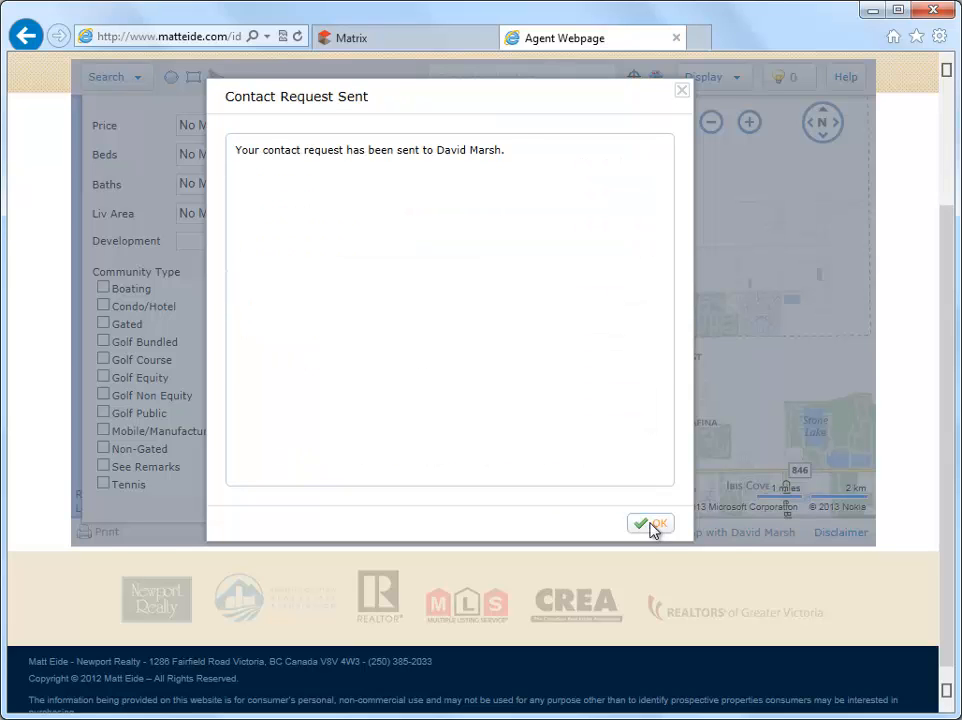
left_click(650, 528)
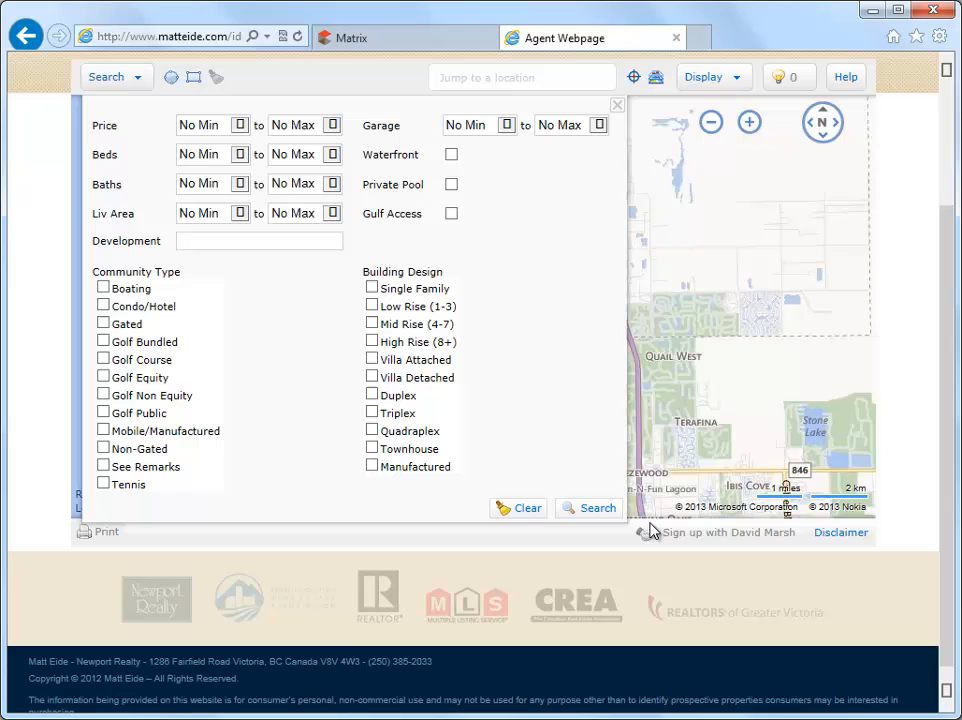
left_click(447, 43)
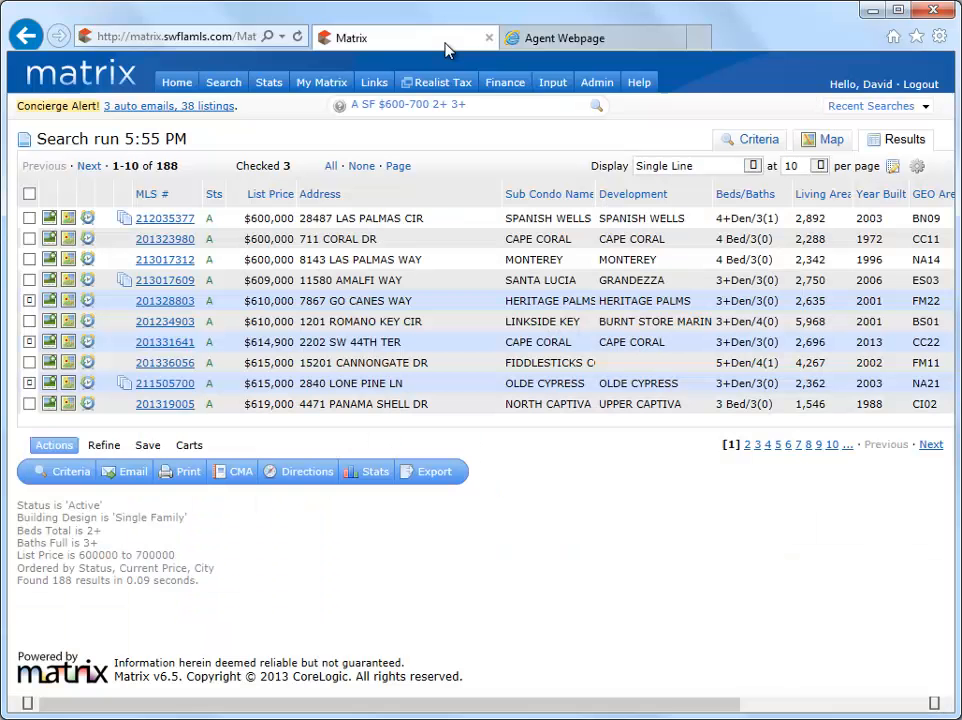
From the Home dashboard's Contact Requests, add the new web request as a contact
left_click(177, 84)
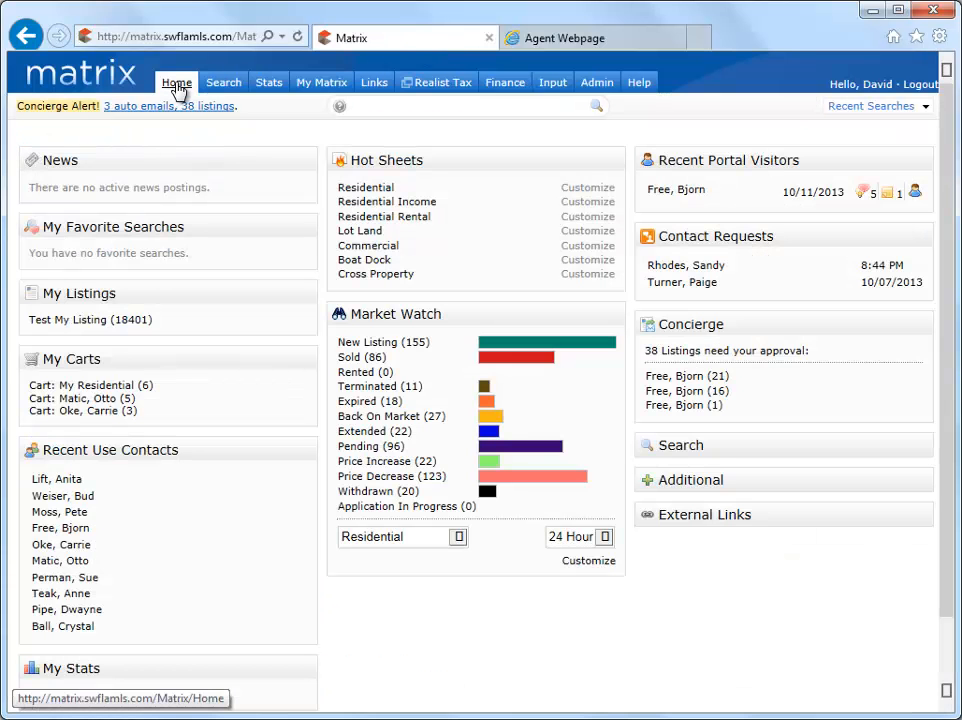
left_click(664, 268)
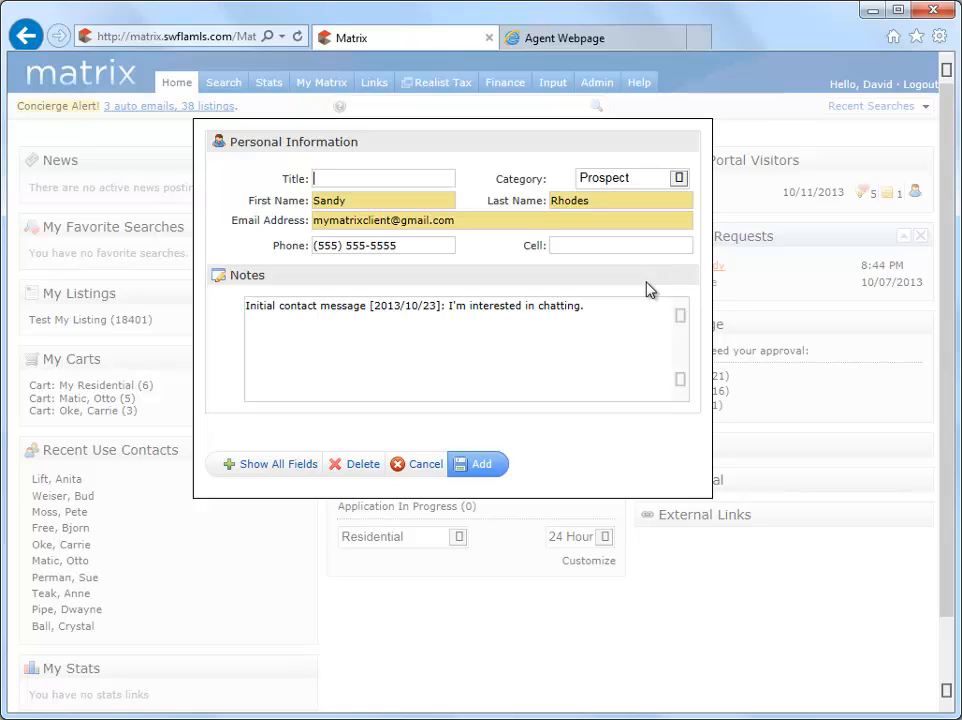
left_click(484, 467)
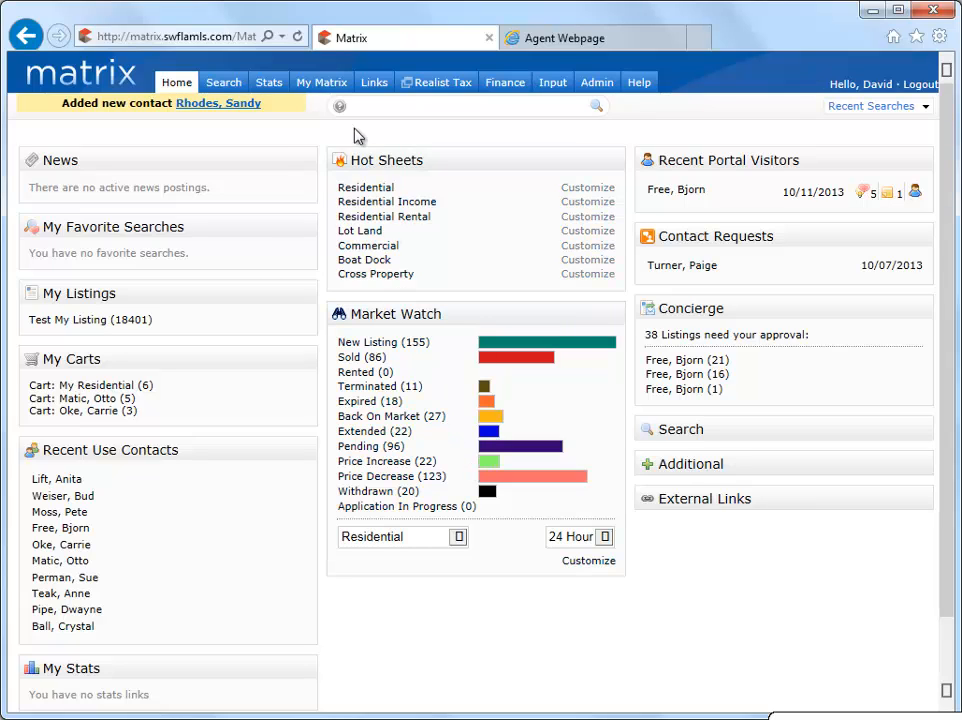
Open My Matrix > Contacts to view the 8 active contacts, checking the Filter Contacts dropdown
mouse_move(336, 89)
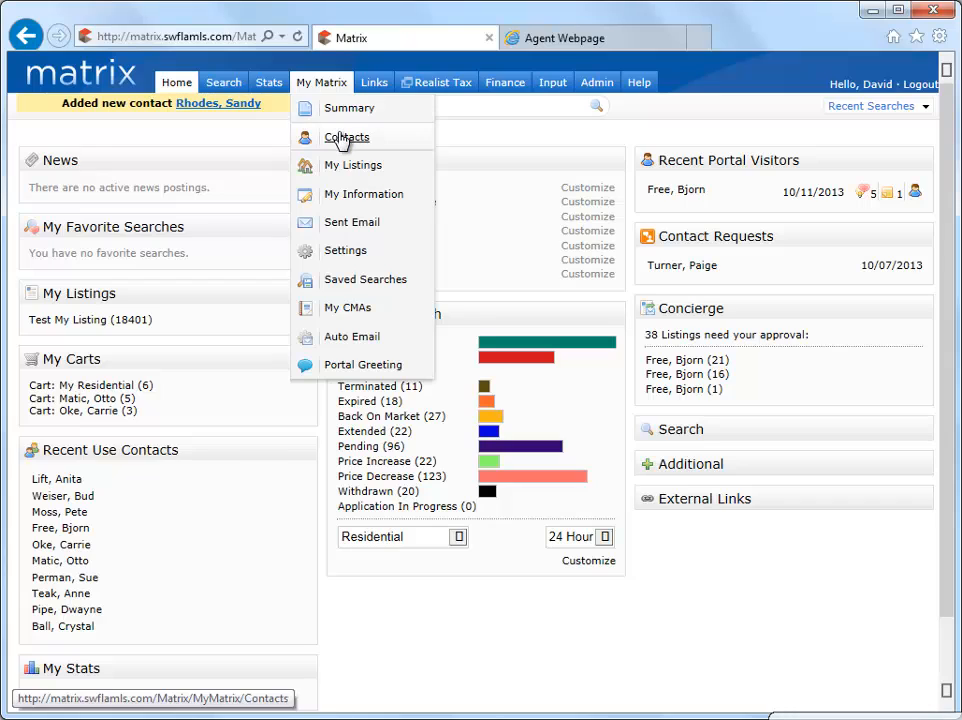
left_click(340, 140)
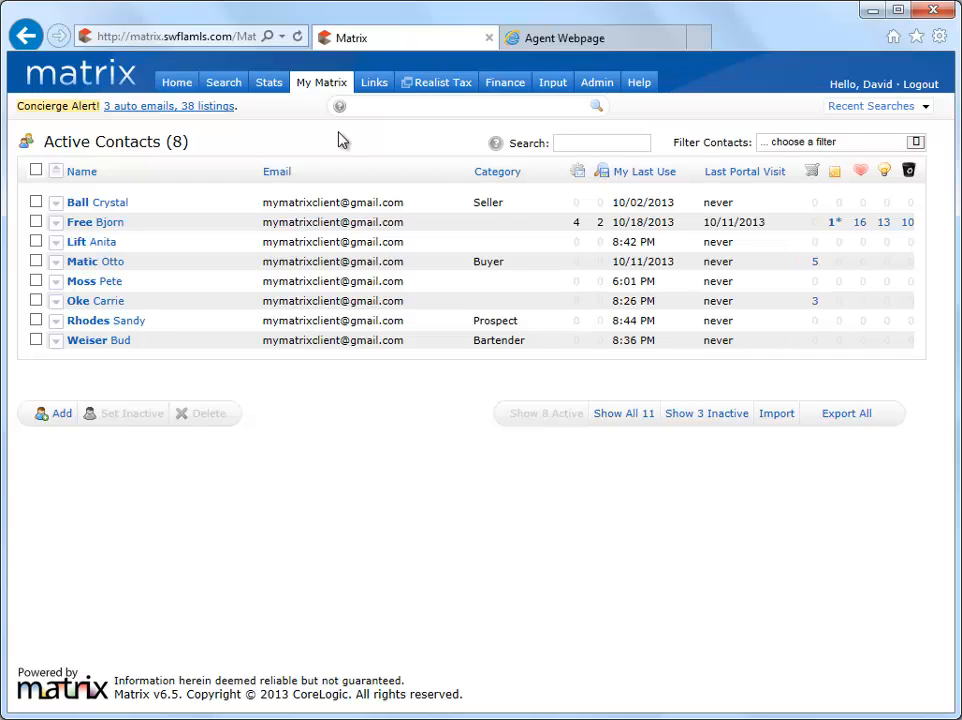
left_click(915, 145)
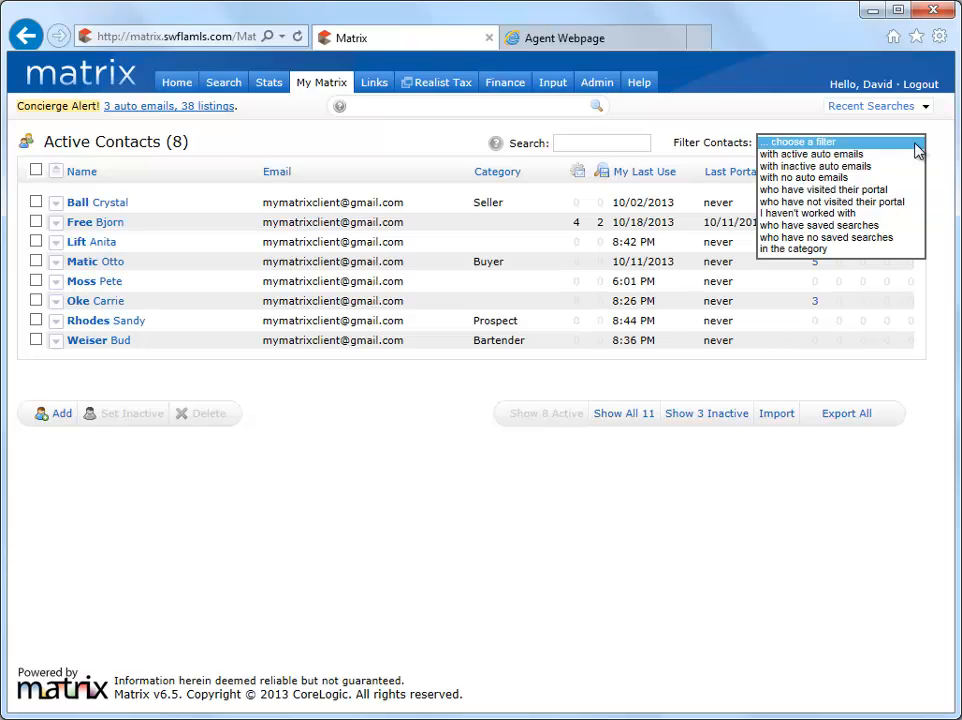
left_click(648, 140)
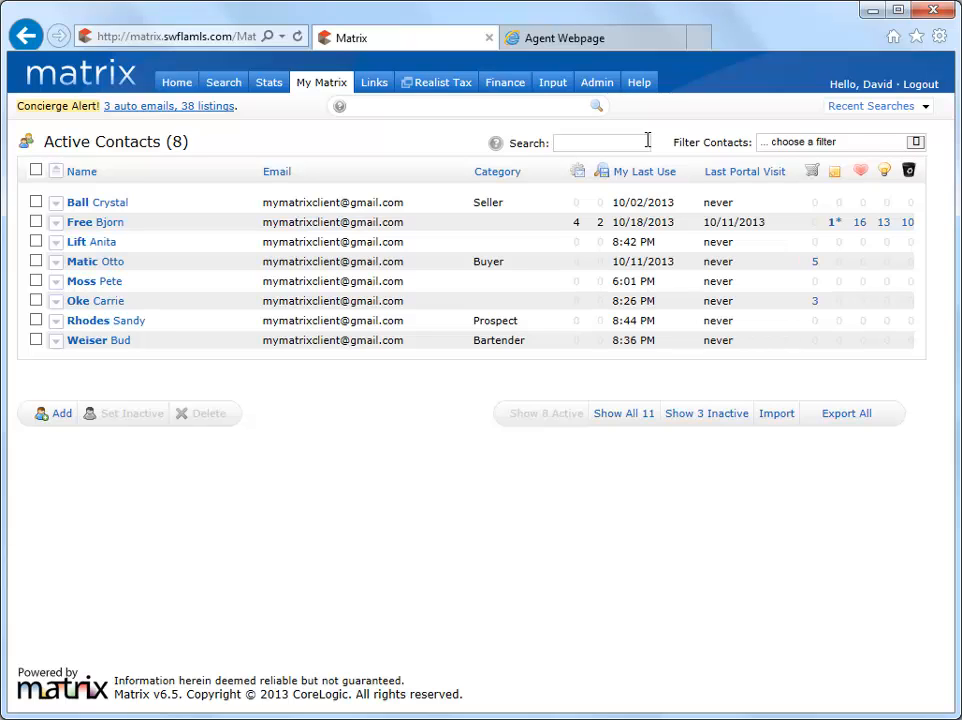
type("sa")
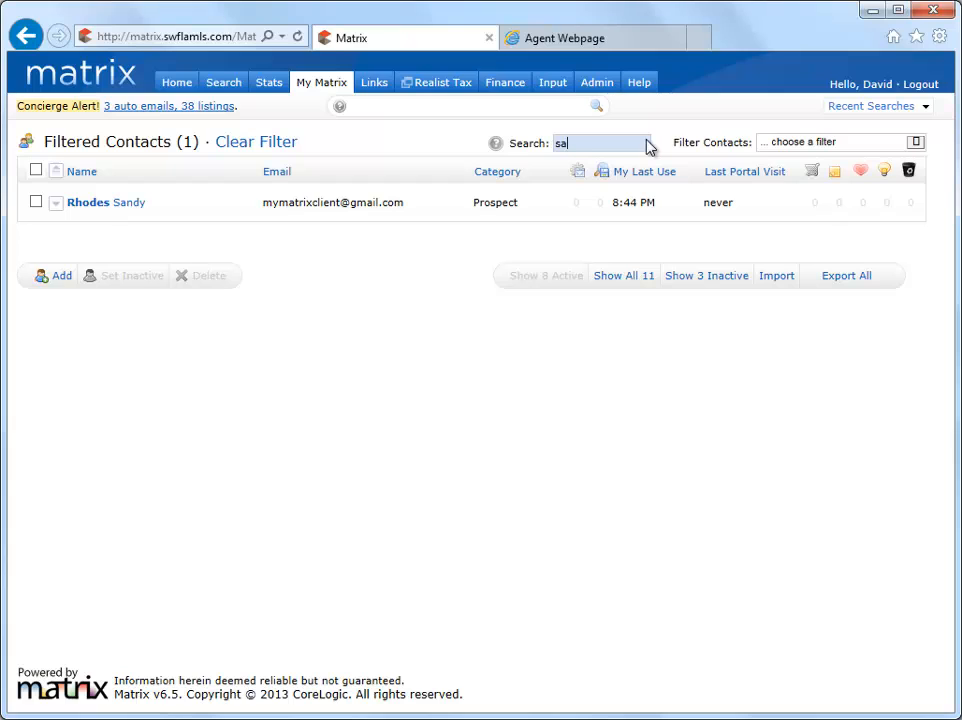
key("BackSpace")
key("BackSpace")
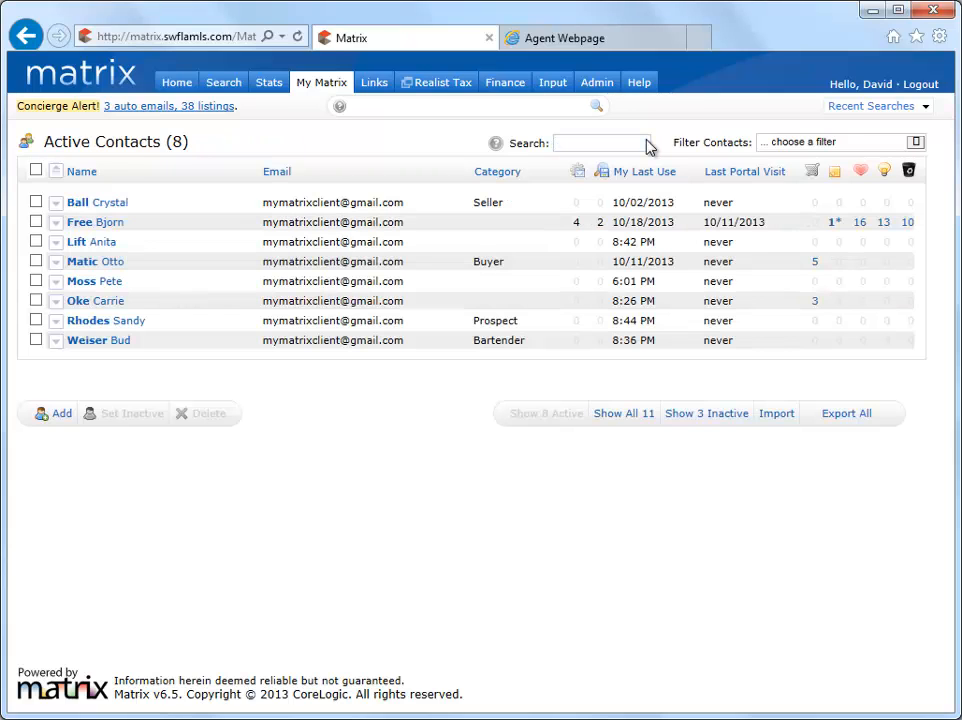
type("rh")
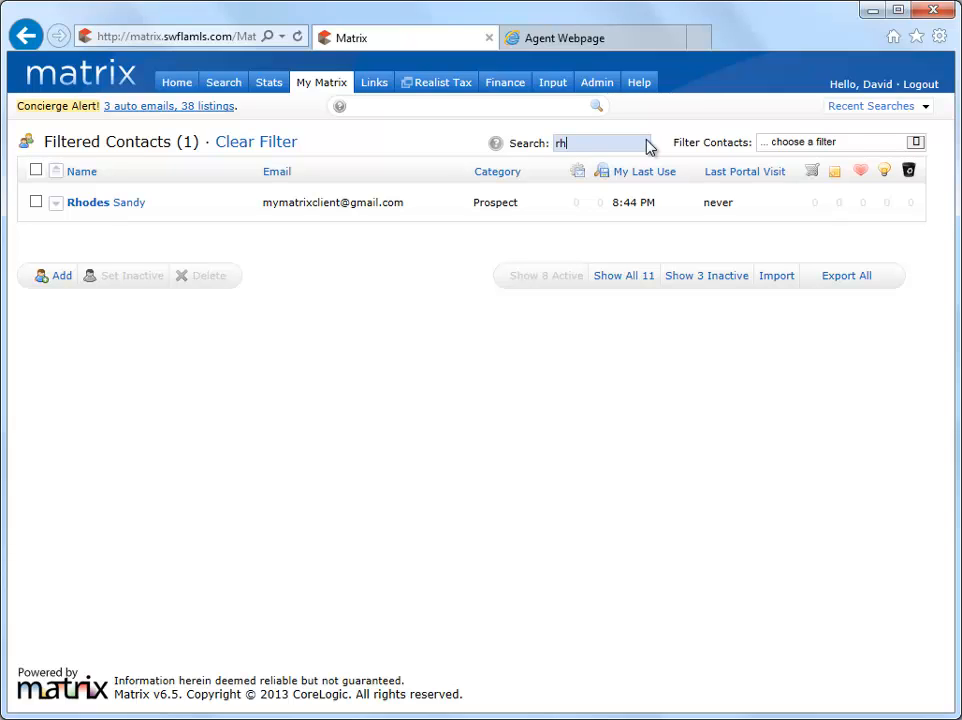
key("BackSpace")
key("BackSpace")
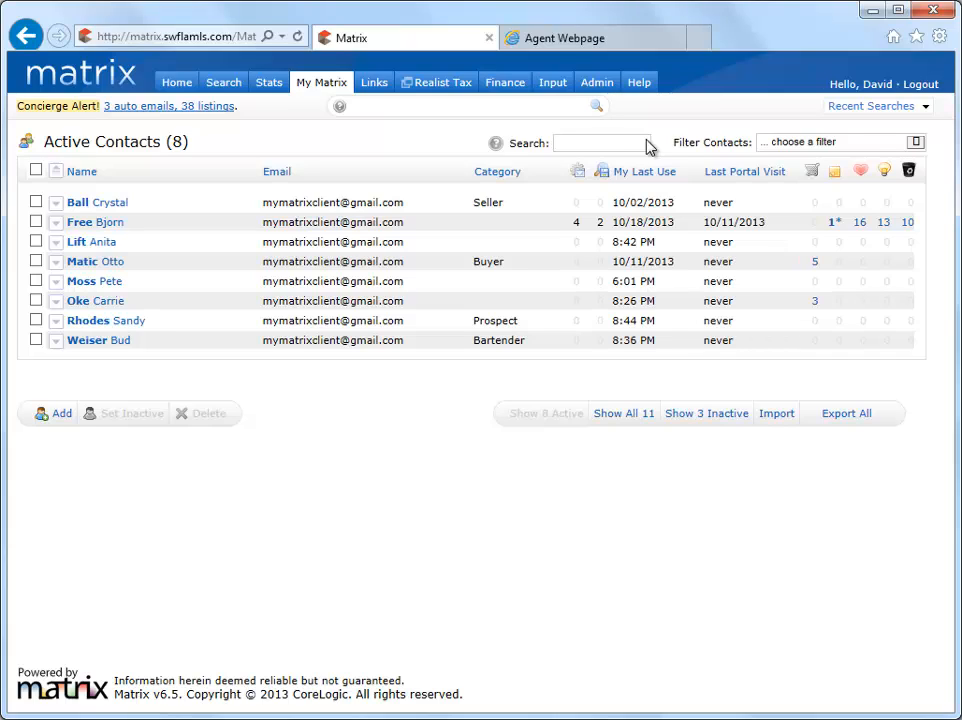
Set two checked active contacts to inactive
left_click(35, 303)
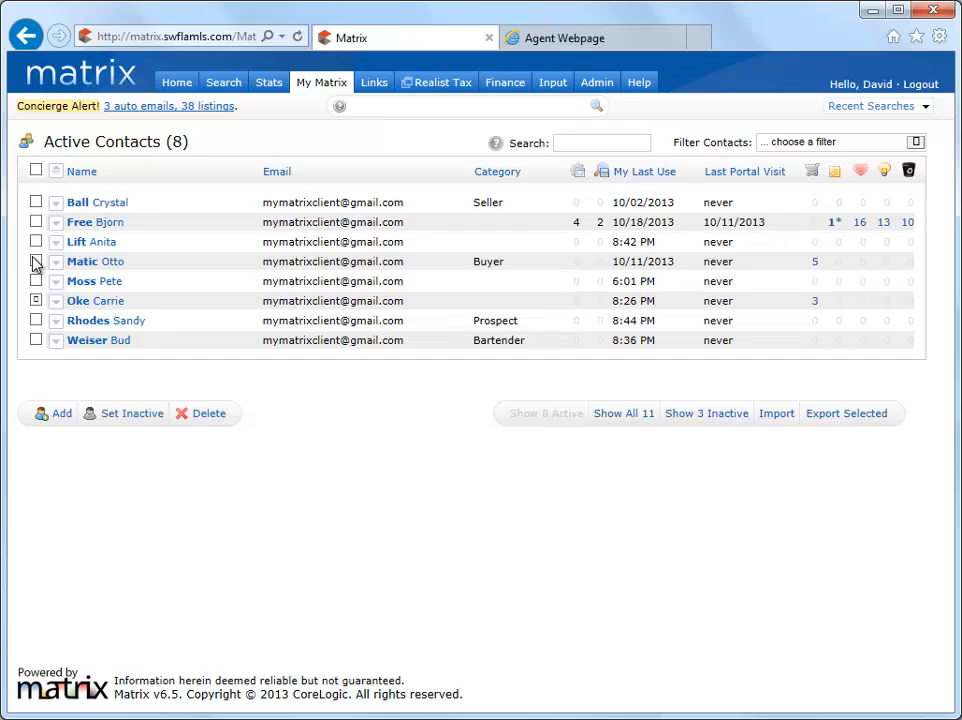
left_click(35, 262)
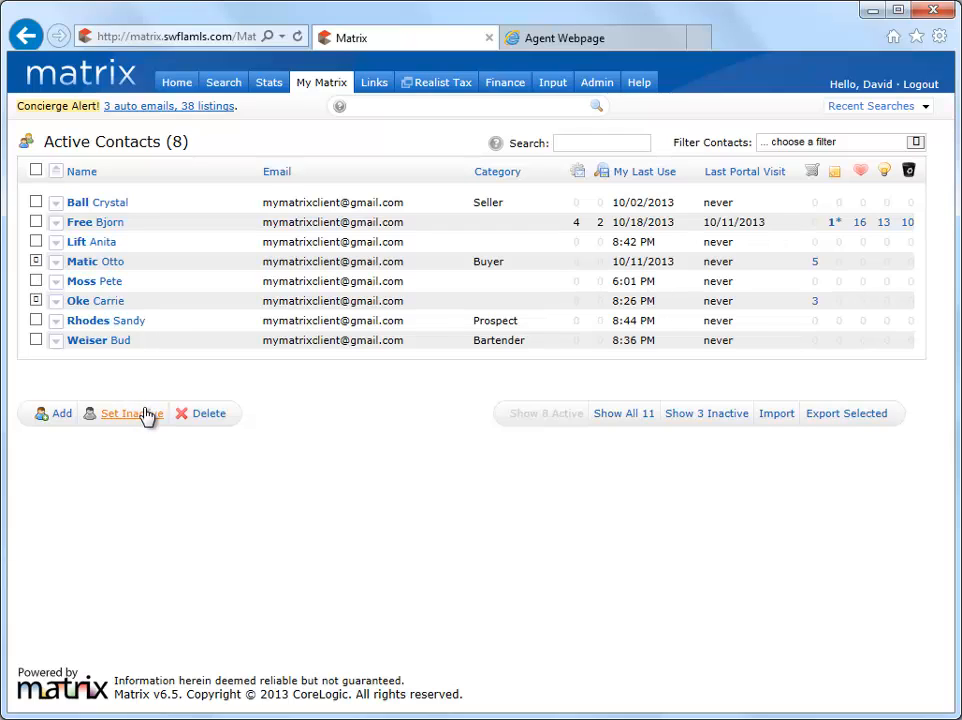
left_click(144, 412)
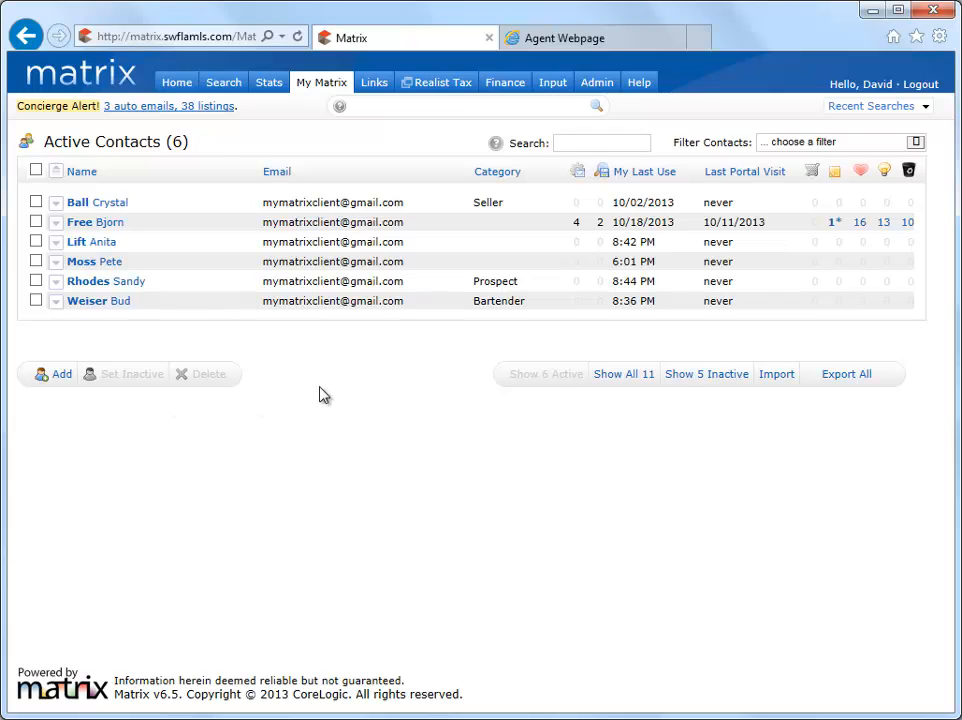
Show the inactive contacts and reactivate two of them
left_click(678, 376)
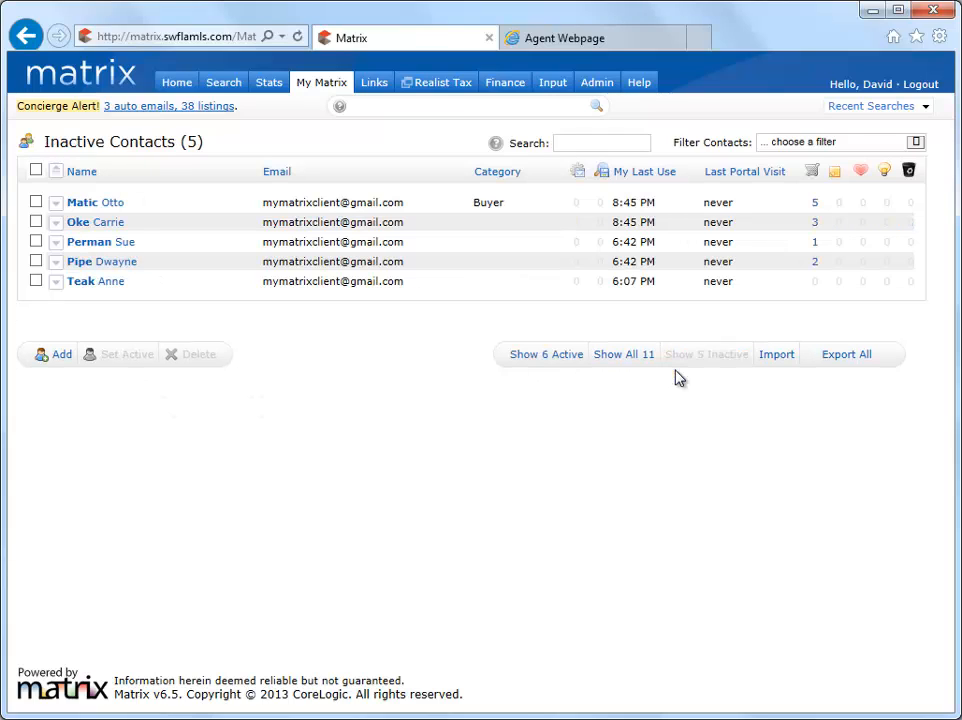
left_click(36, 260)
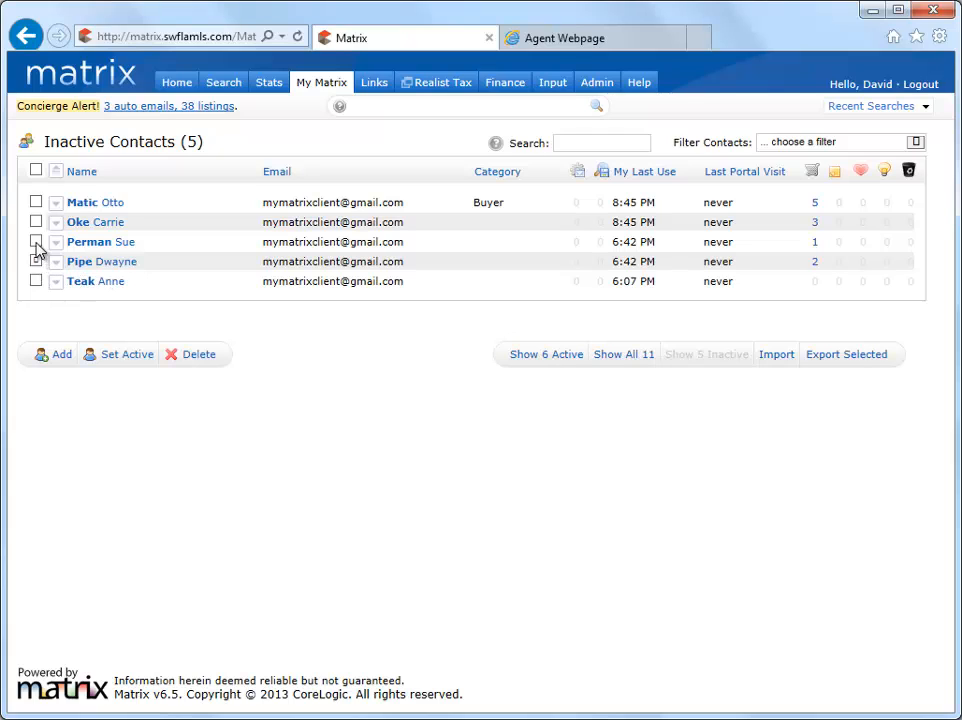
left_click(36, 242)
left_click(130, 356)
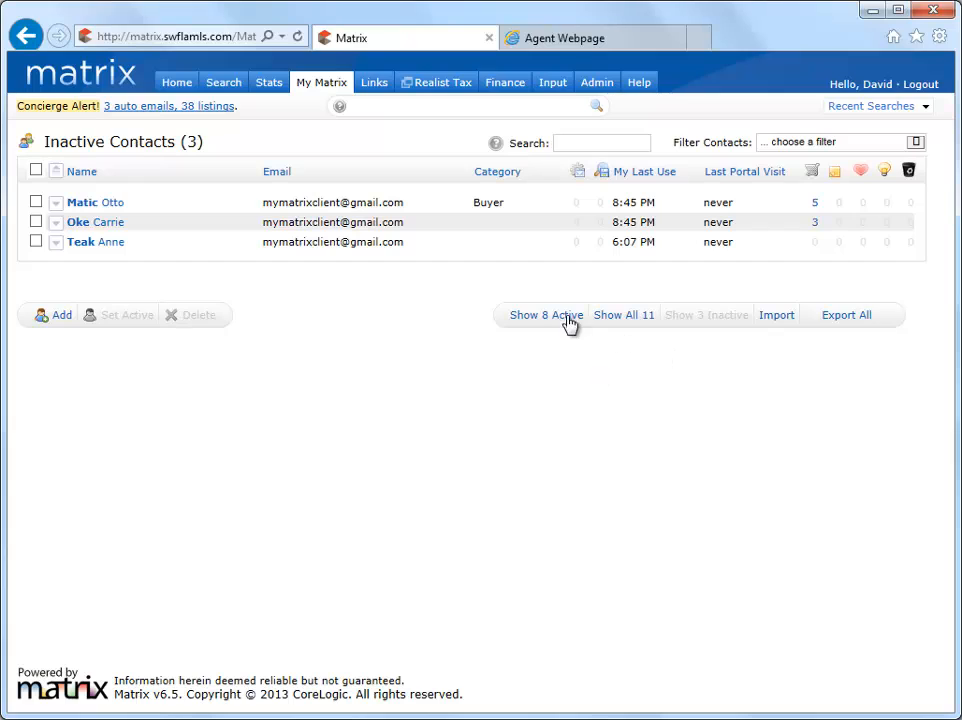
Check five contacts in the Active Contacts list and export them to CSV
left_click(543, 318)
left_click(36, 340)
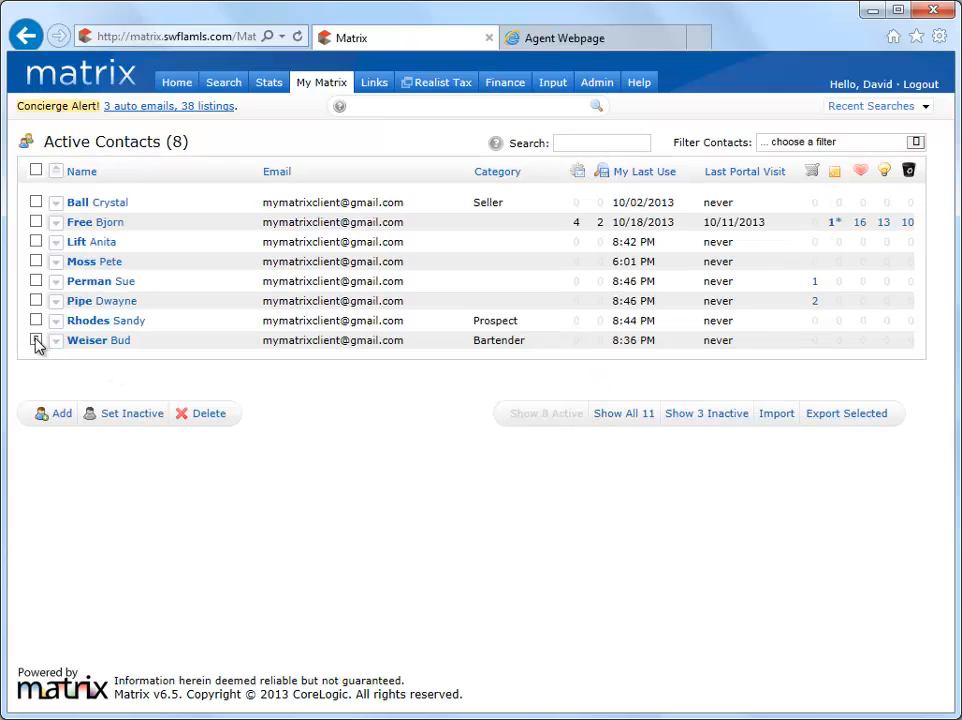
left_click(36, 320)
left_click(36, 281)
left_click(36, 261)
left_click(36, 222)
left_click(824, 423)
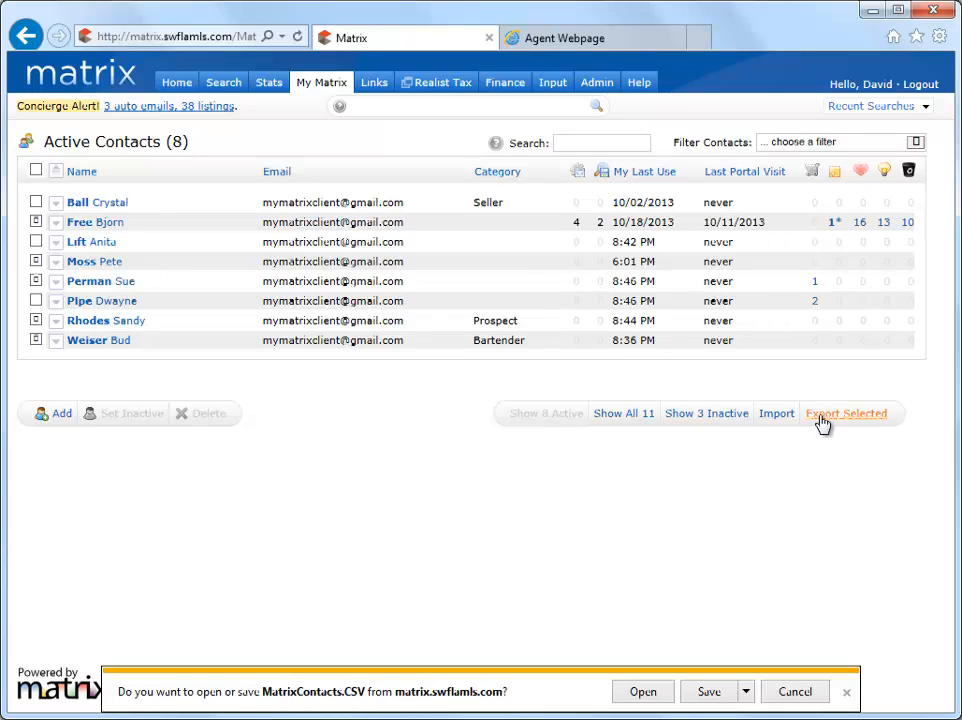
Save the export as MatrixContacts.CSV and dismiss the download-complete notice
left_click(746, 692)
left_click(775, 669)
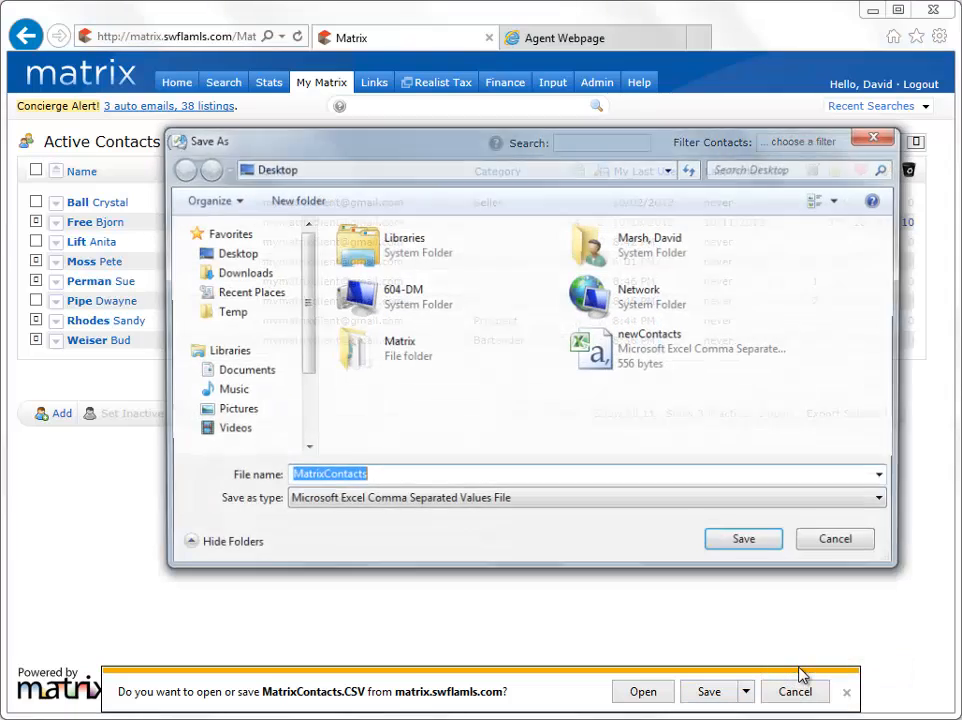
left_click(747, 545)
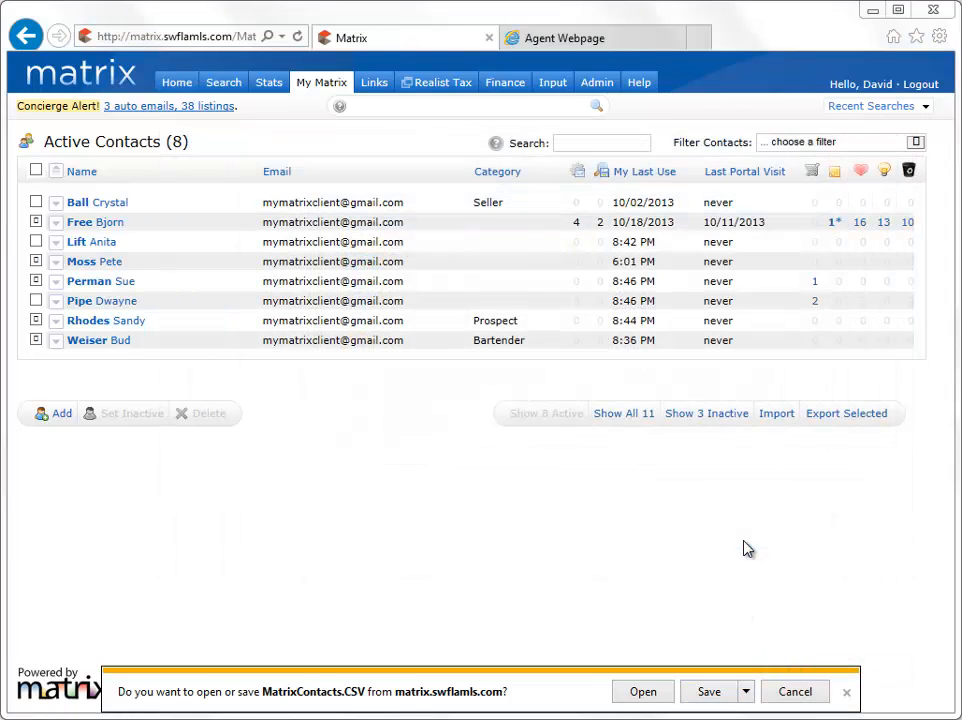
left_click(846, 692)
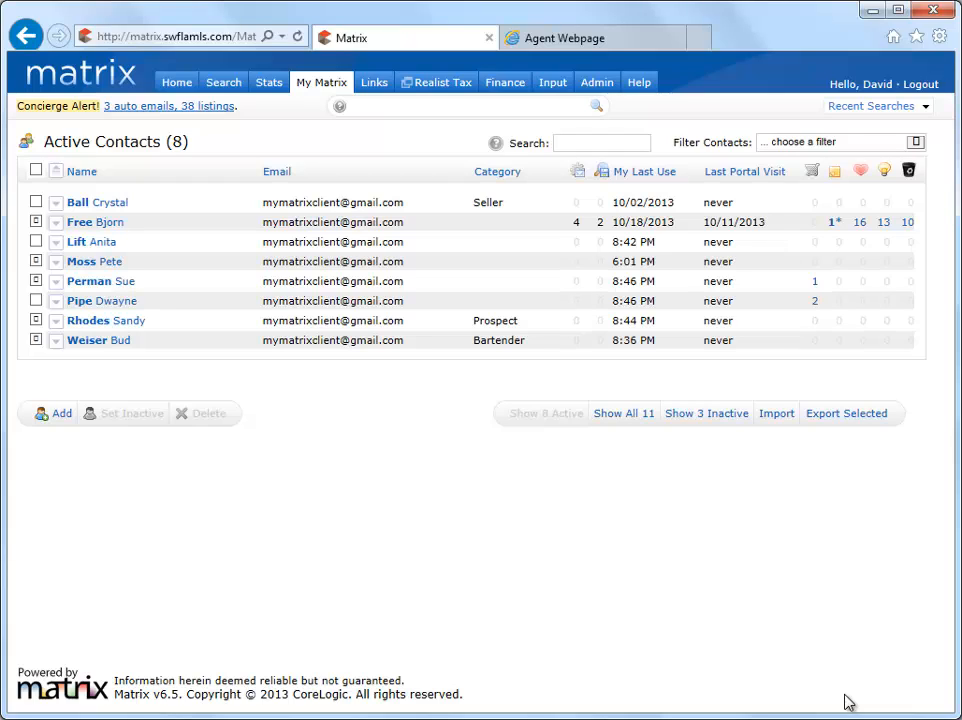
Import the two contacts in newContacts.CSV, bringing active contacts to ten
left_click(777, 414)
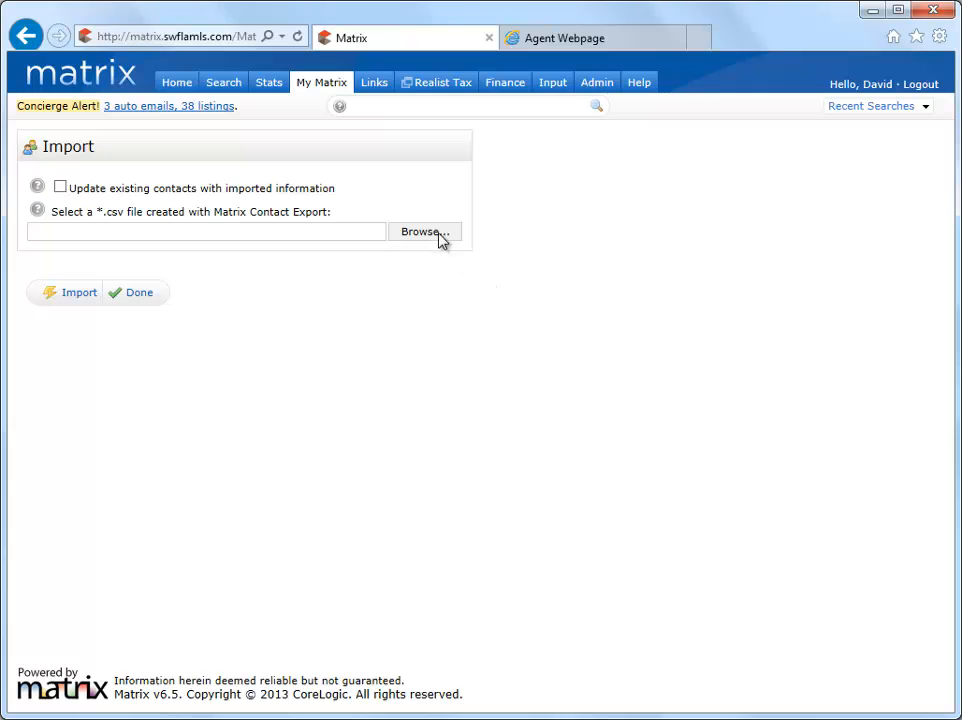
left_click(427, 233)
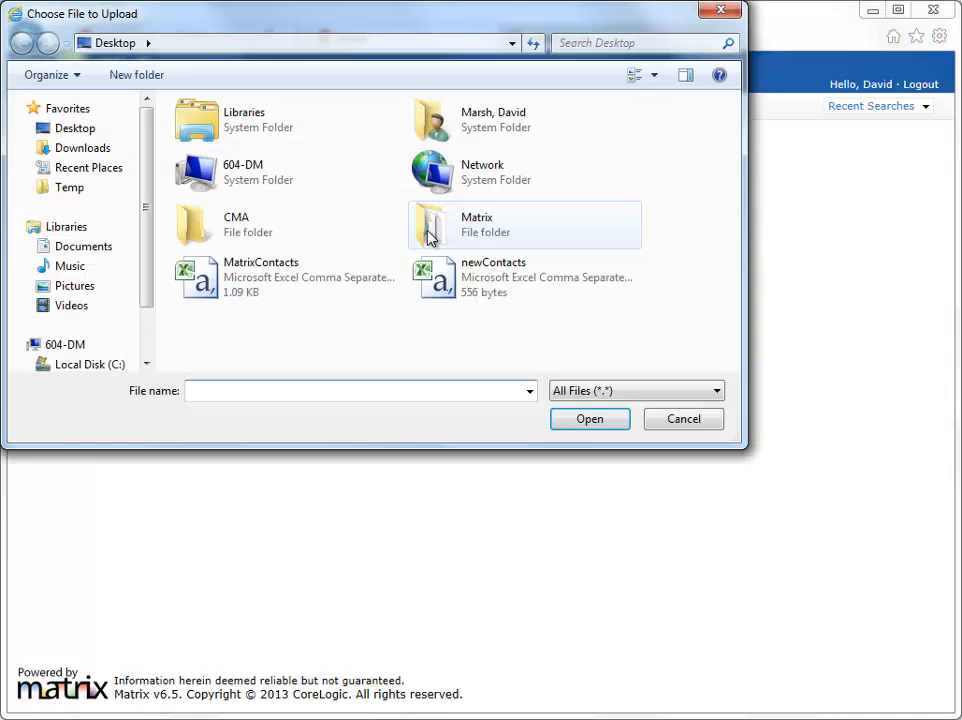
left_click(453, 289)
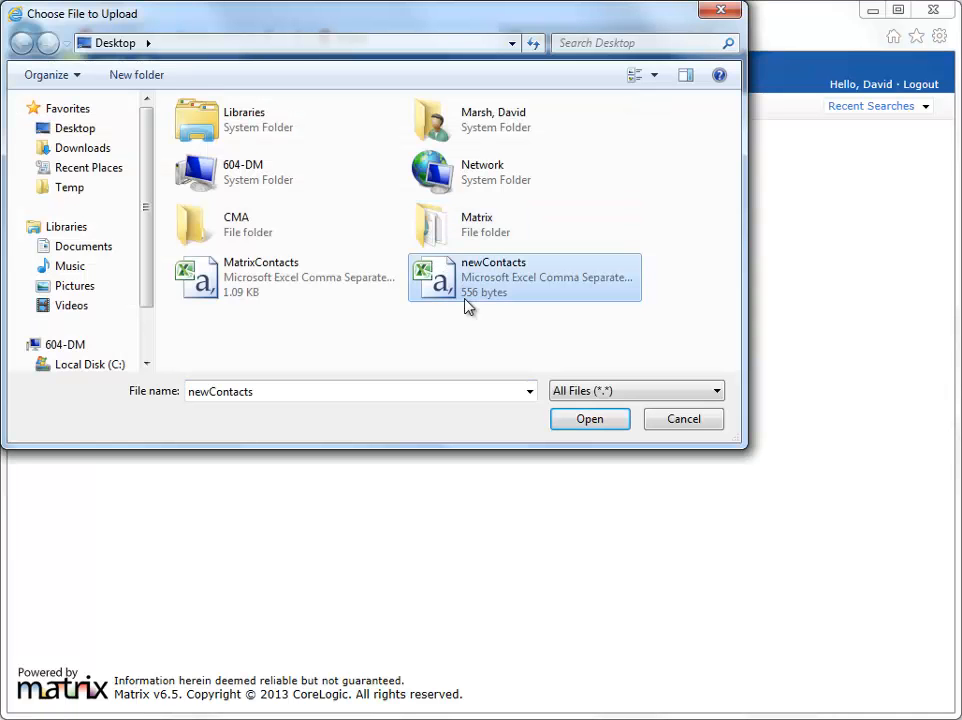
left_click(590, 419)
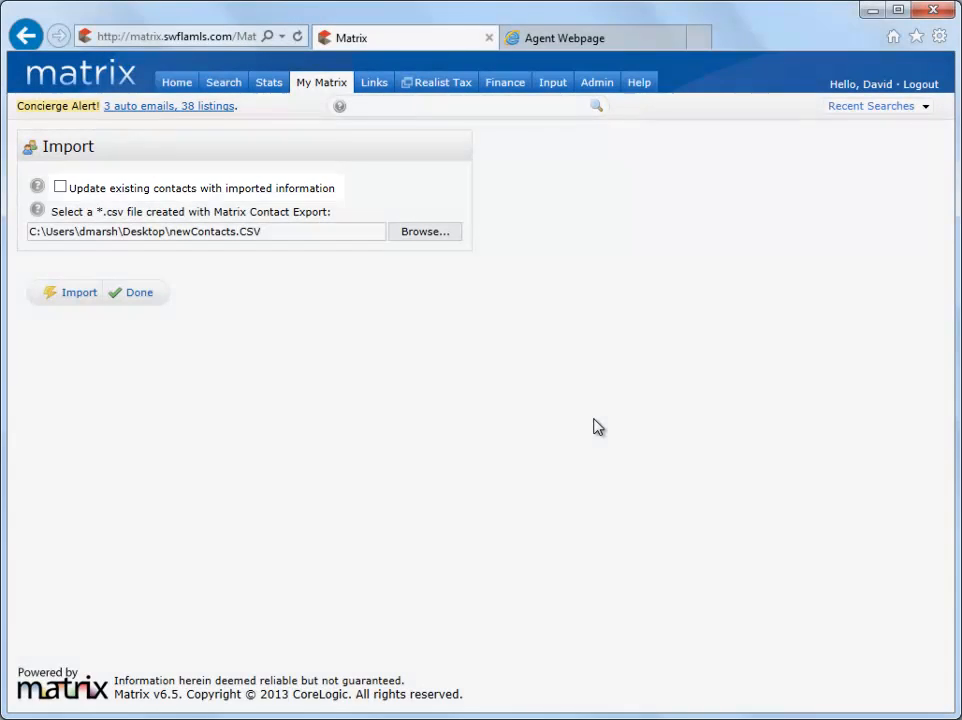
left_click(74, 294)
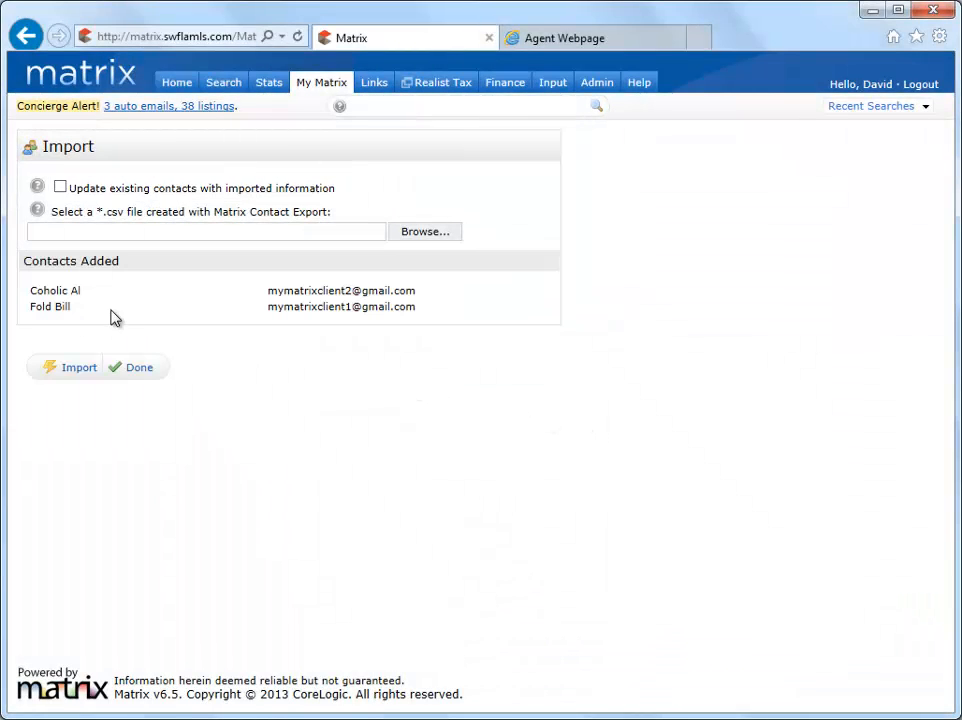
left_click(138, 370)
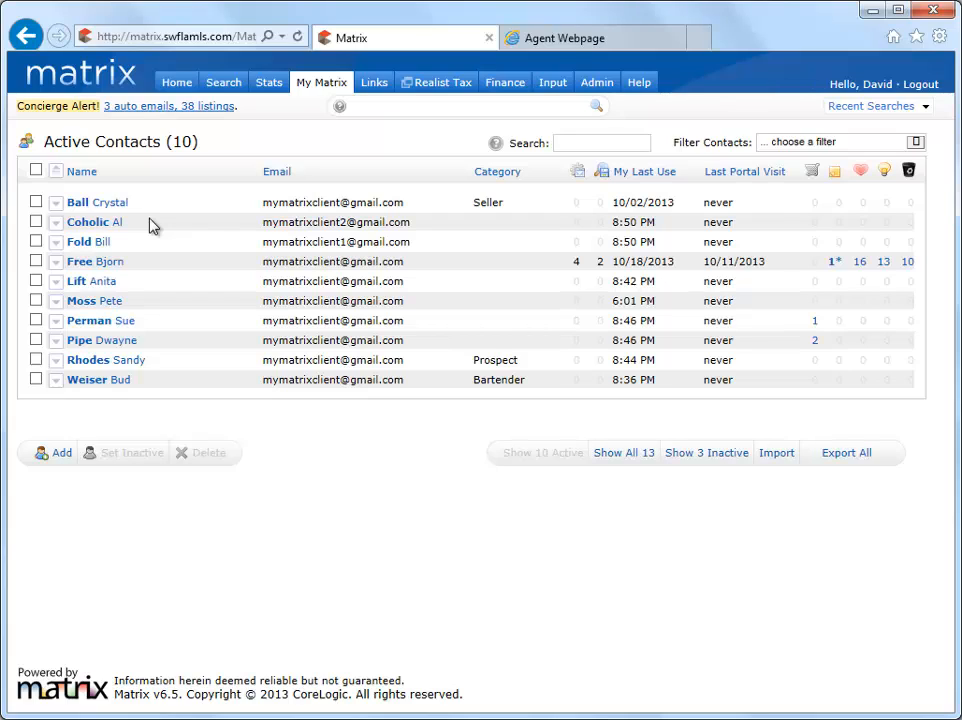
Expand the fourth contact's details and check its portal activity
left_click(56, 262)
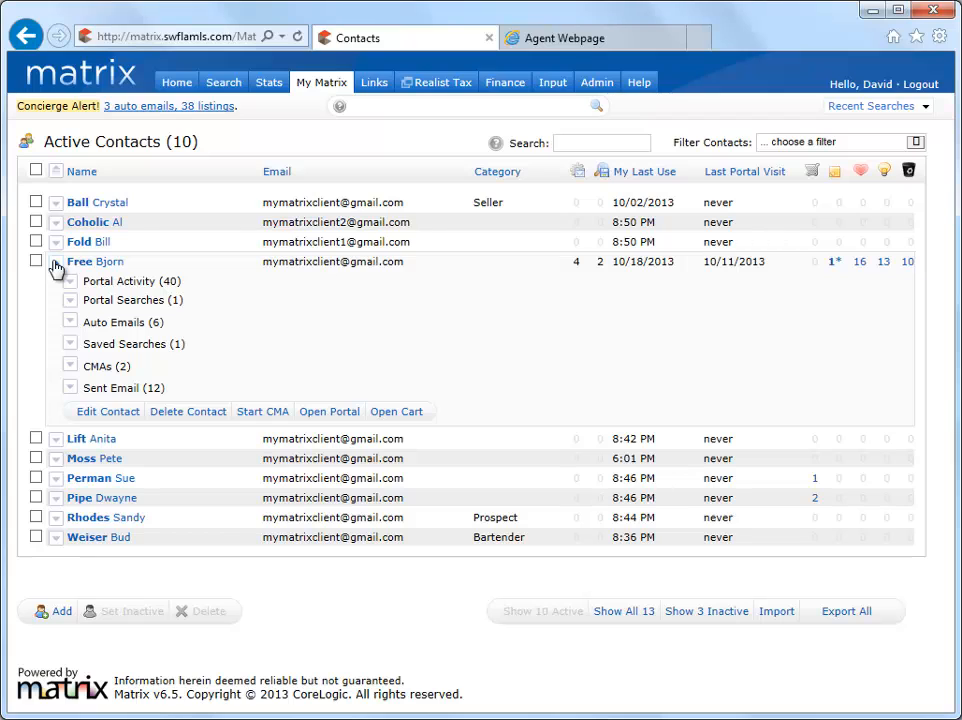
left_click(71, 283)
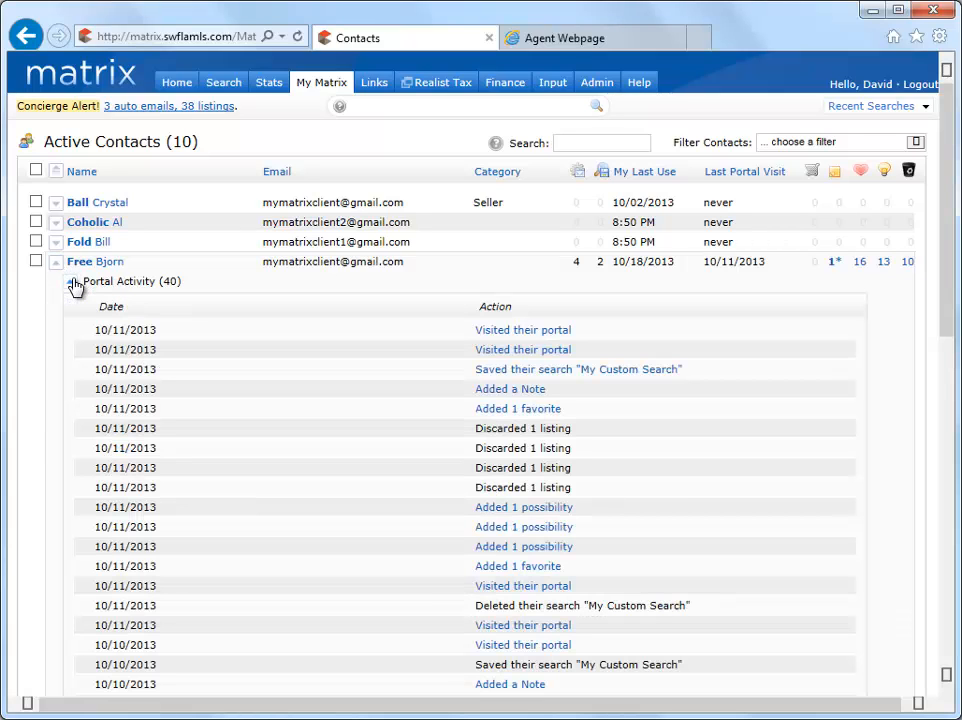
left_click(71, 283)
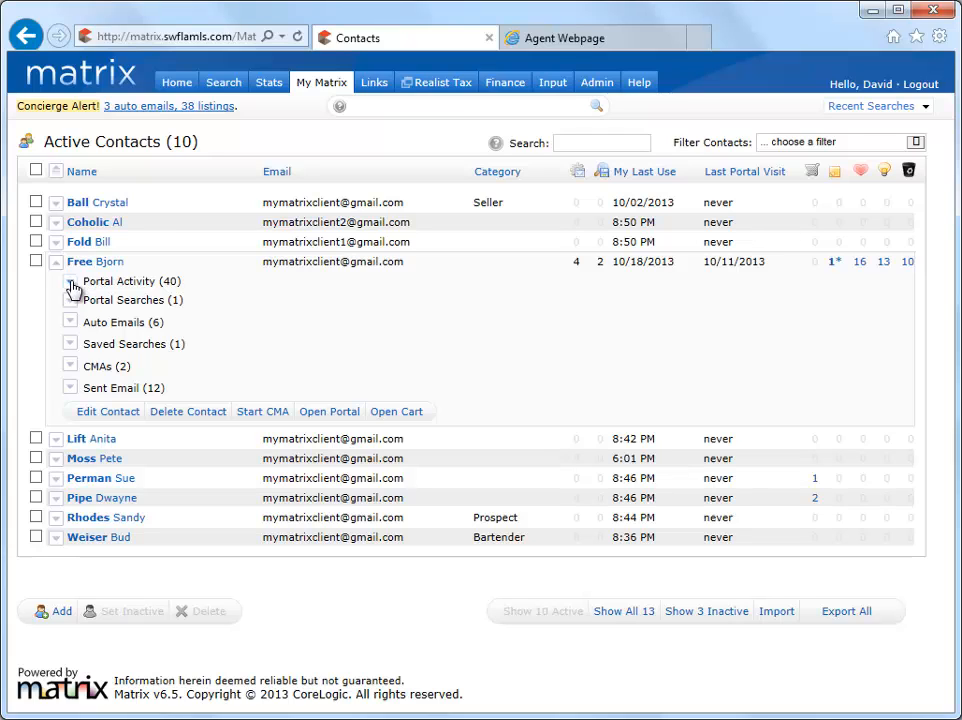
Review the My Custom Search criteria, then the 'Great News! New Listings have Arrived!' auto email criteria
left_click(71, 302)
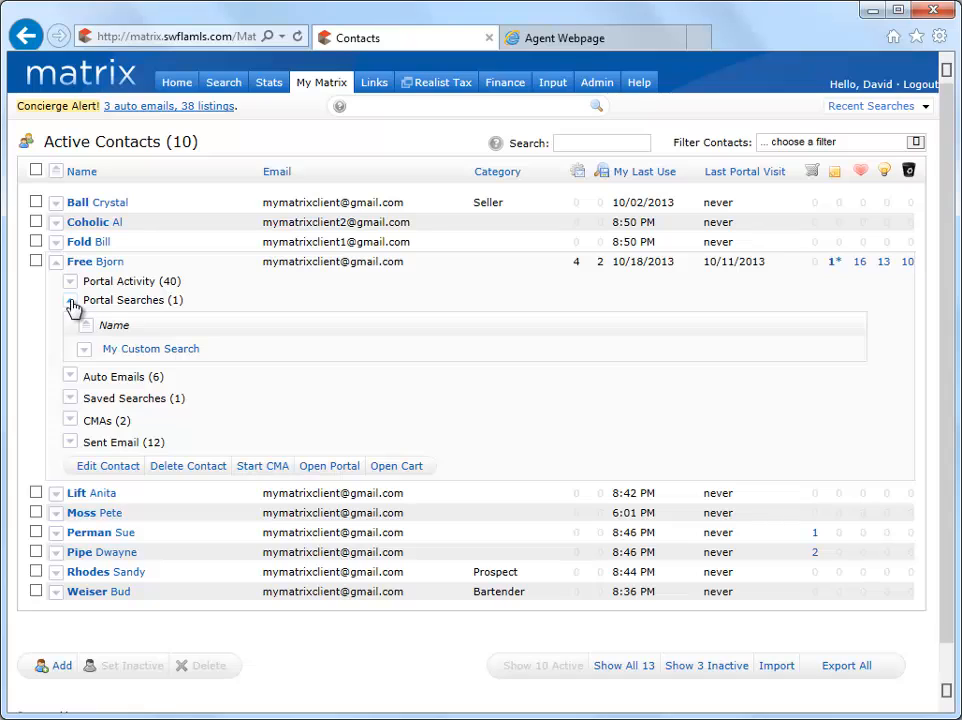
left_click(86, 352)
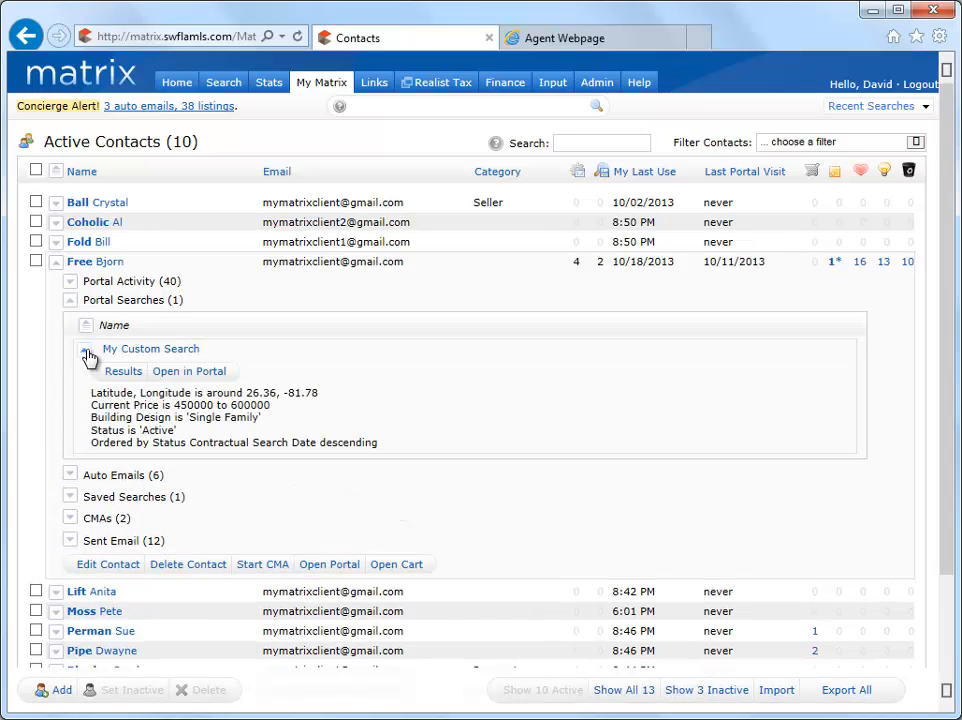
left_click(71, 303)
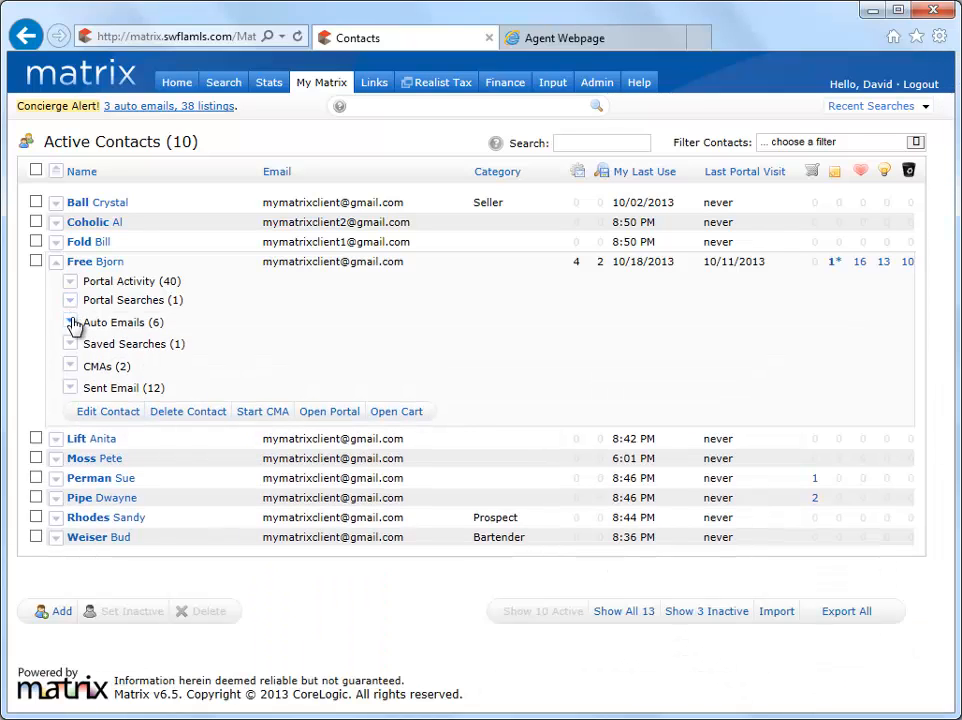
left_click(72, 323)
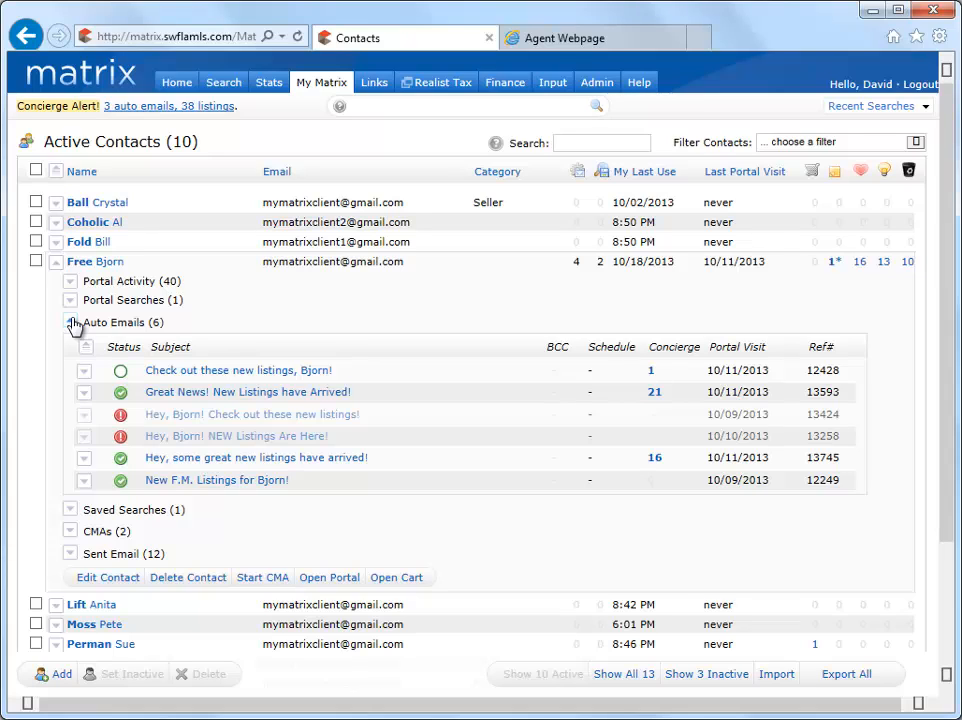
left_click(85, 393)
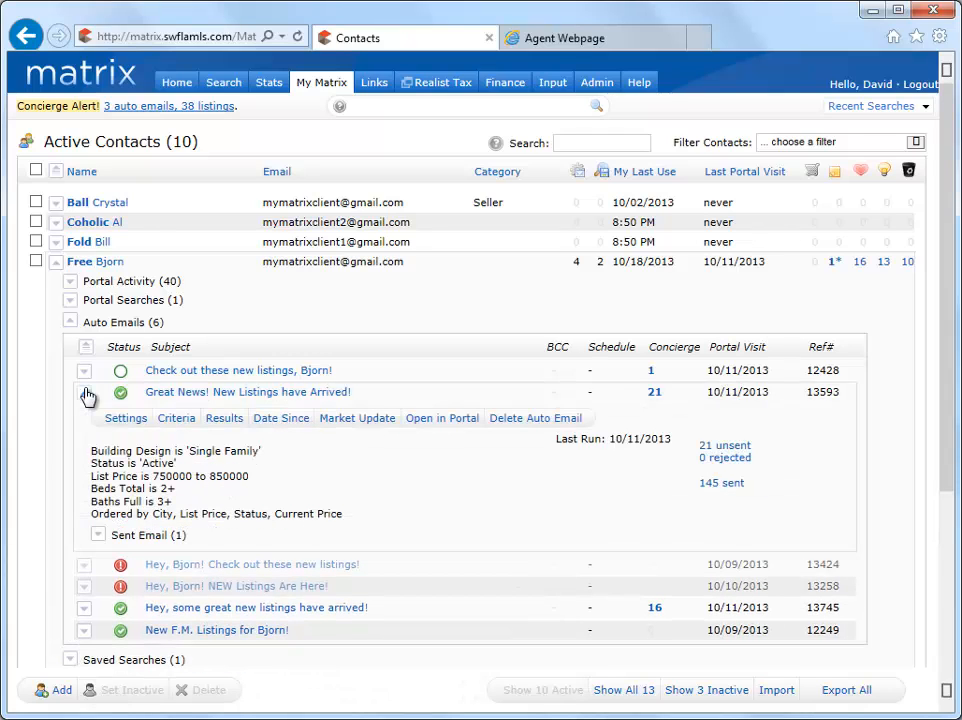
Close the auto emails and review the contact's saved search criteria
left_click(71, 322)
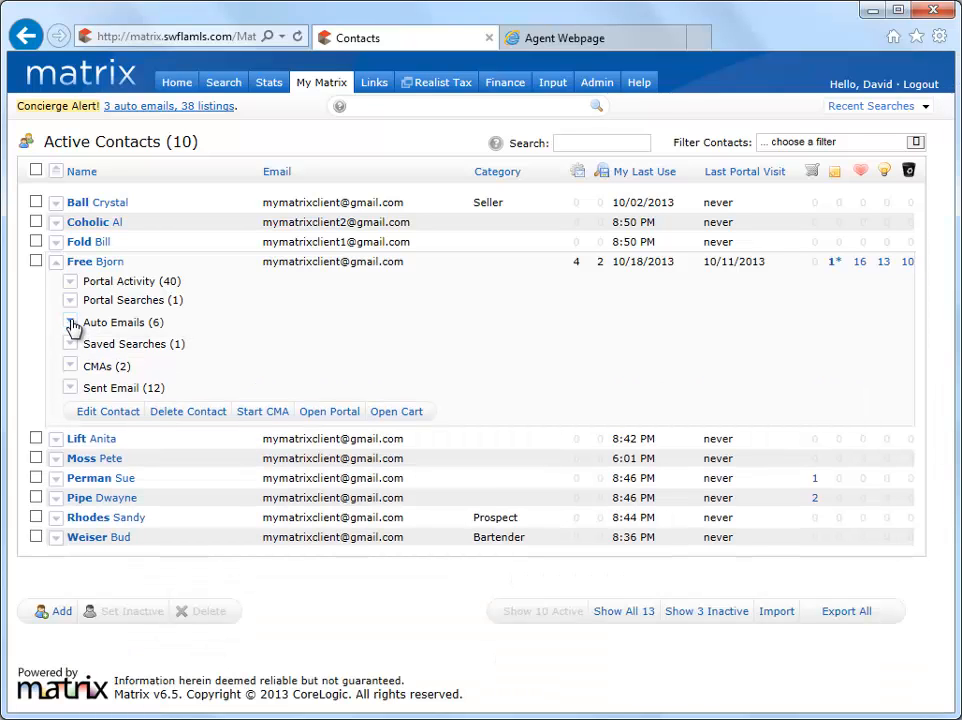
left_click(71, 345)
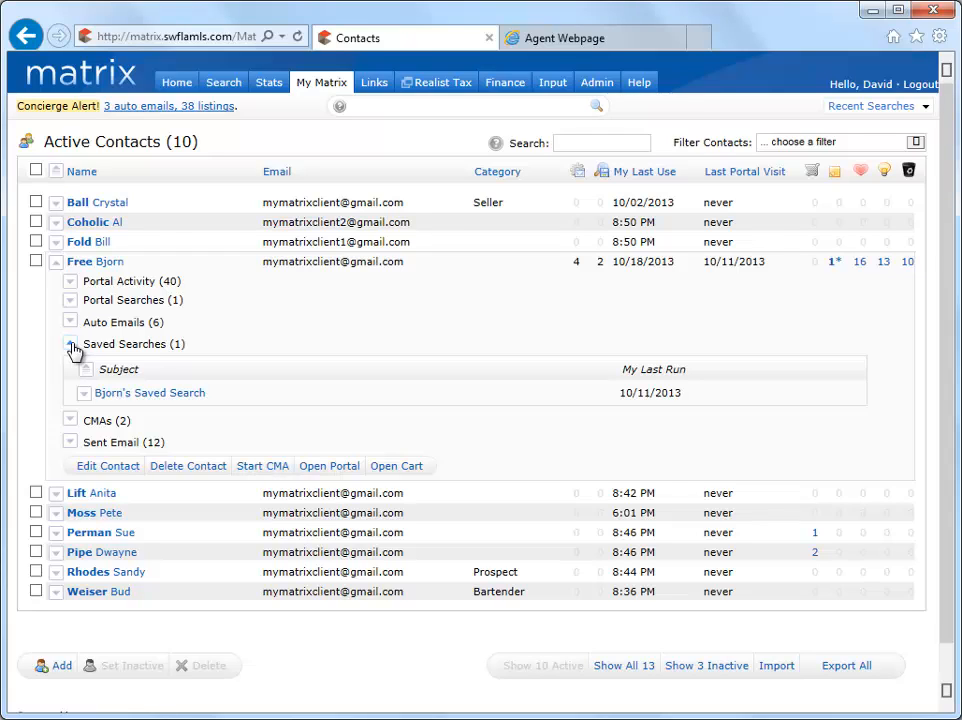
left_click(86, 396)
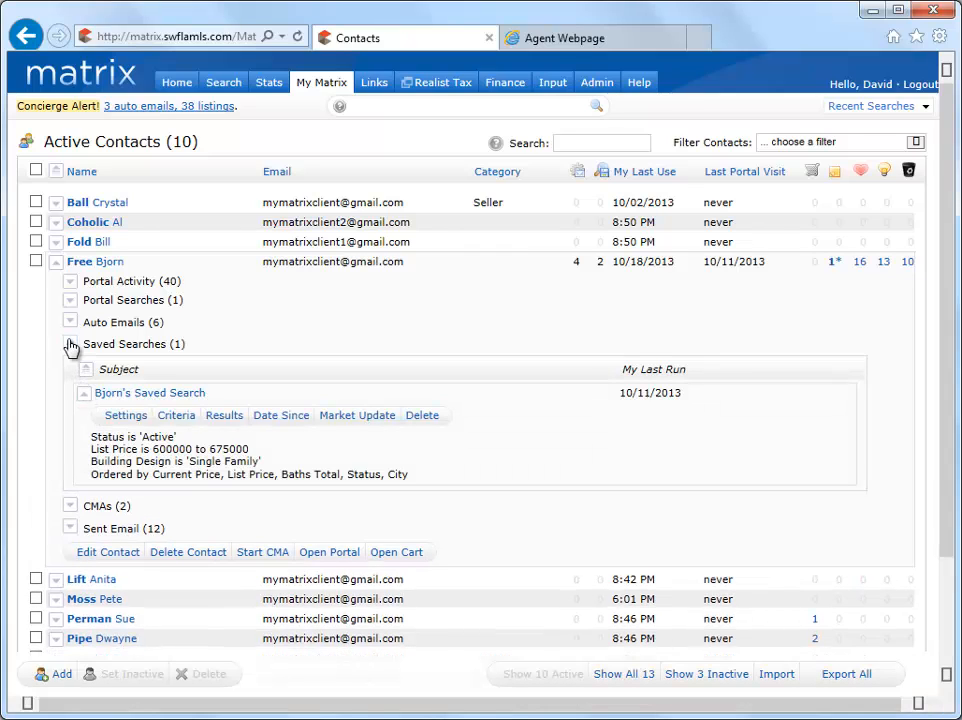
left_click(71, 345)
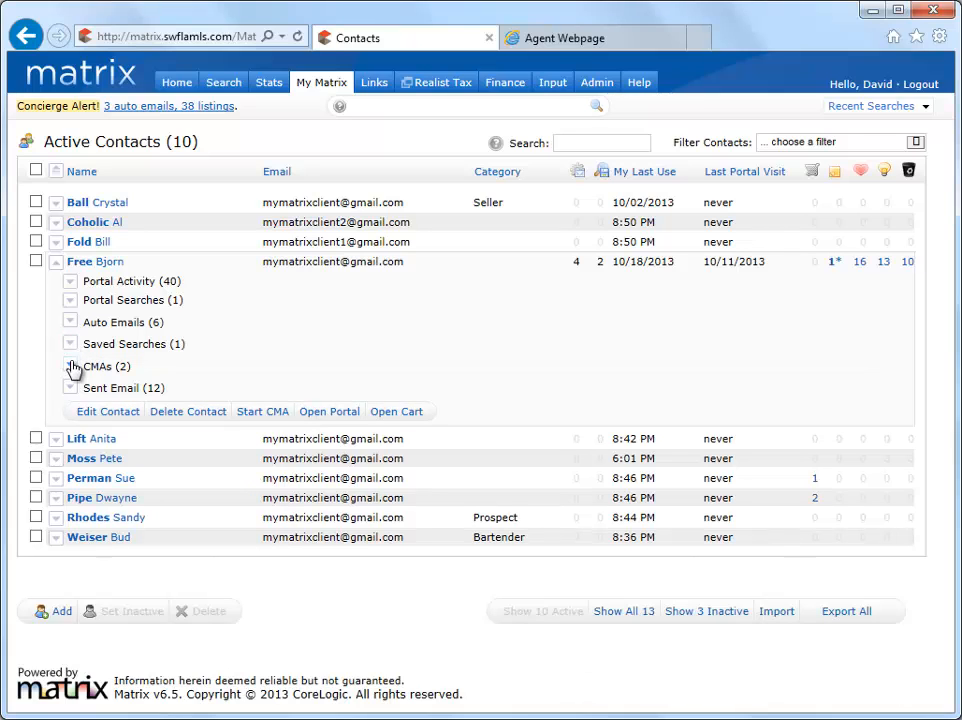
Review the first CMA's comparable property counts
left_click(72, 366)
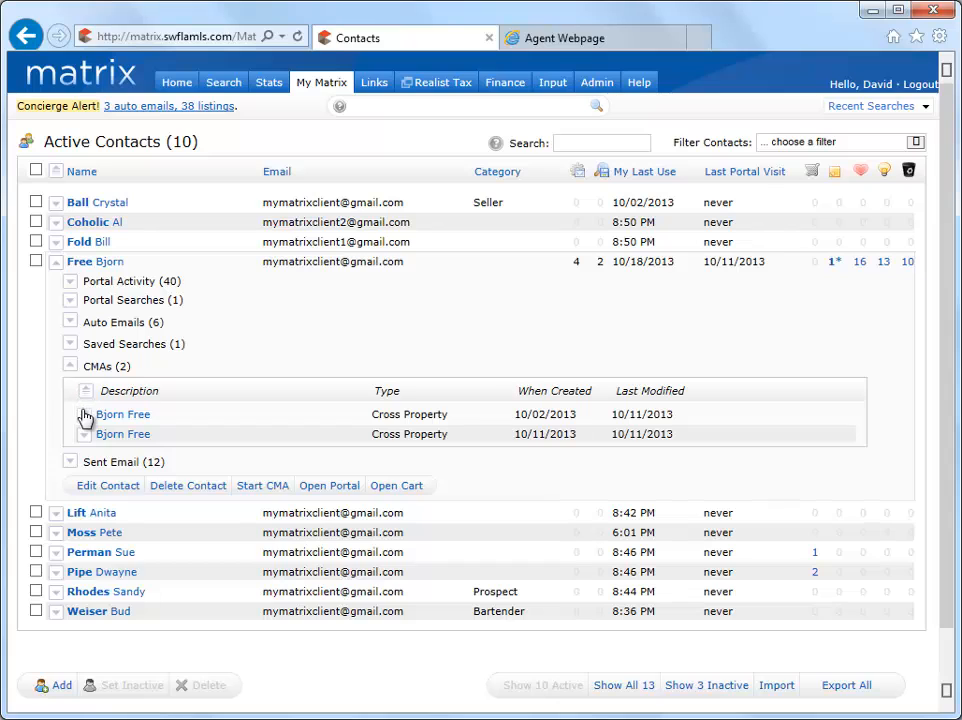
left_click(84, 415)
scroll(84, 418, "down", 2)
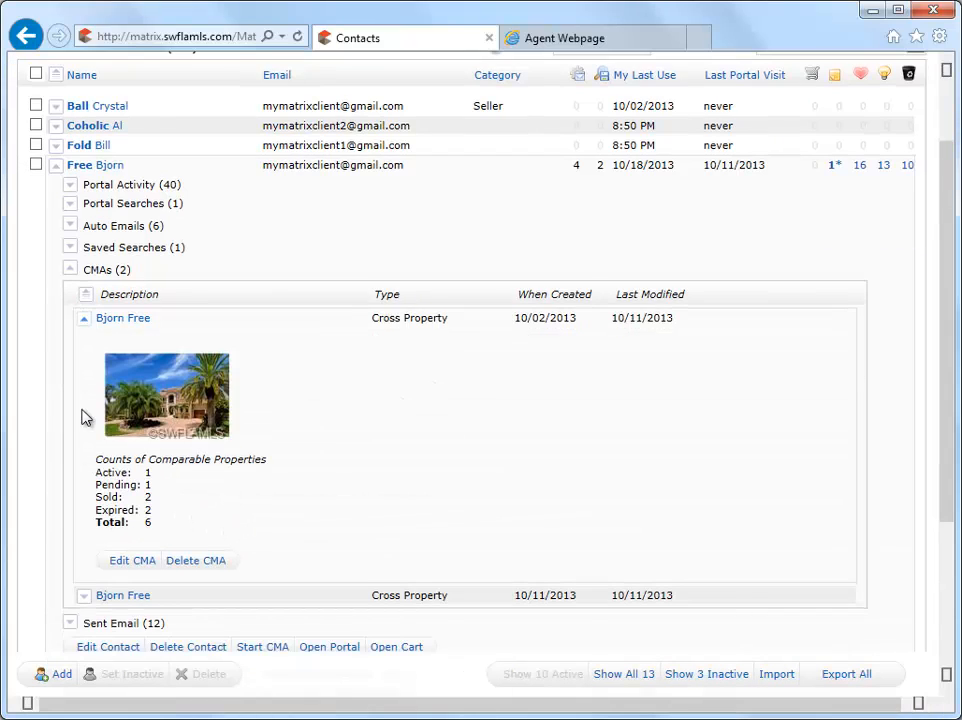
left_click(71, 270)
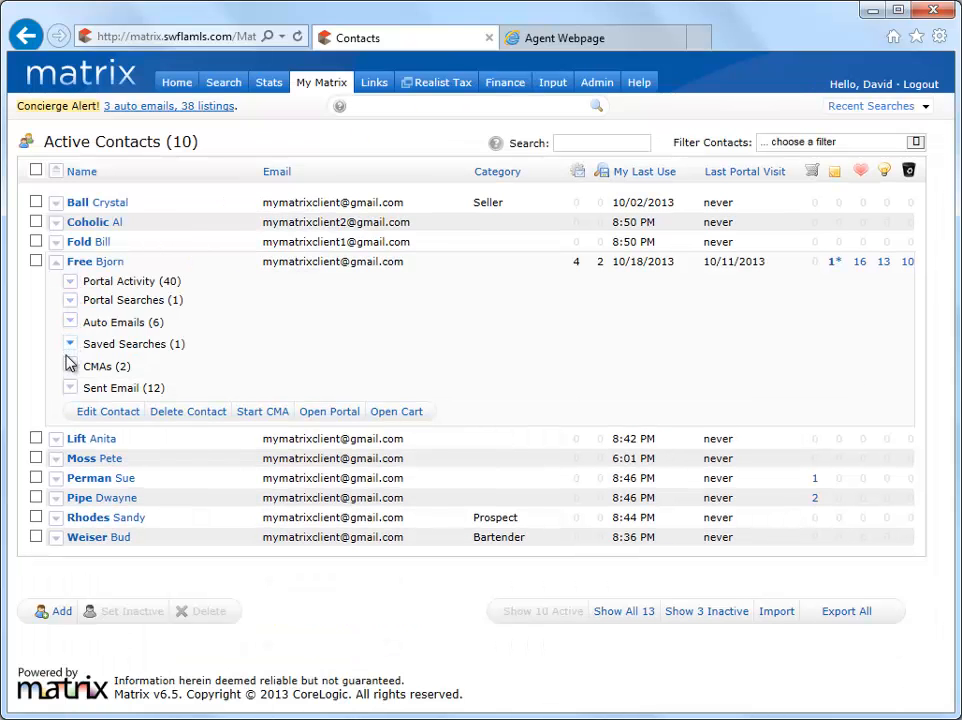
Check the contact's sent emails, then collapse the contact's details
left_click(70, 388)
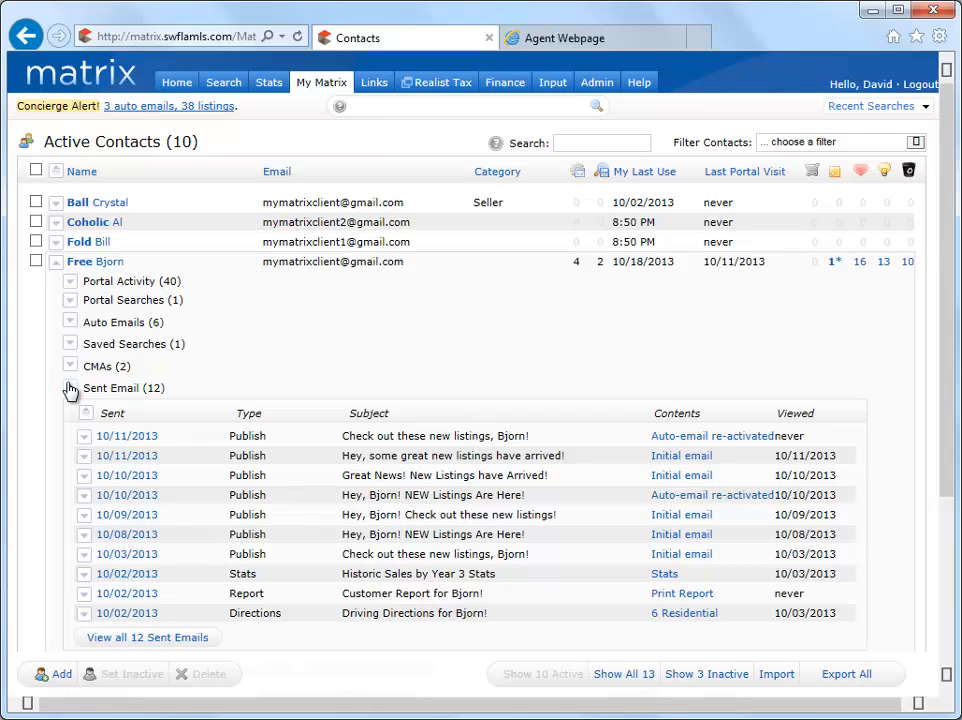
left_click(70, 388)
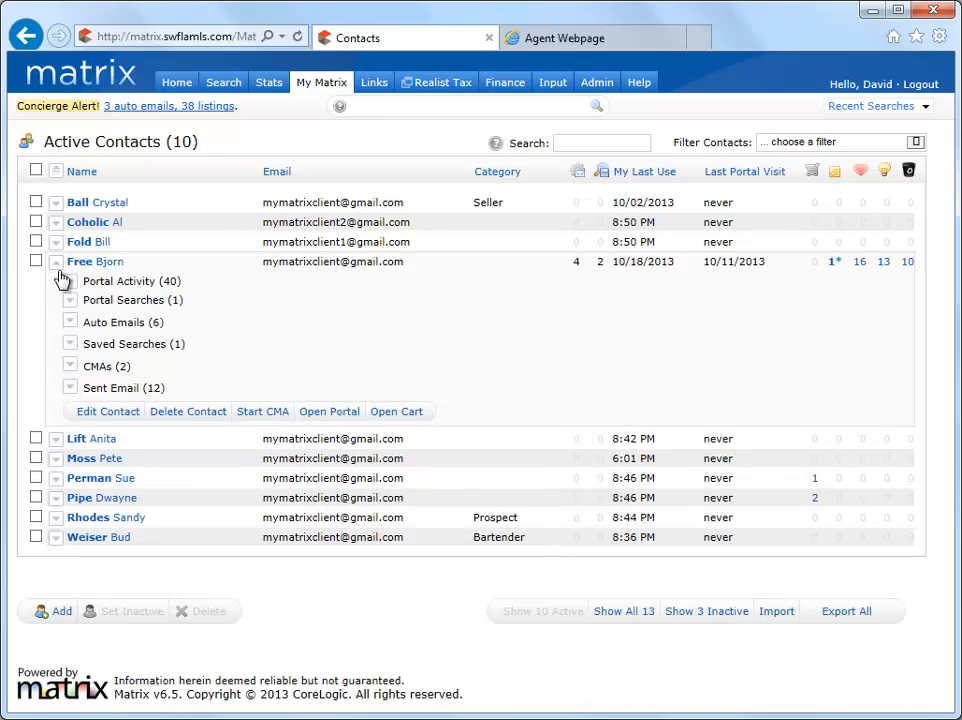
left_click(57, 263)
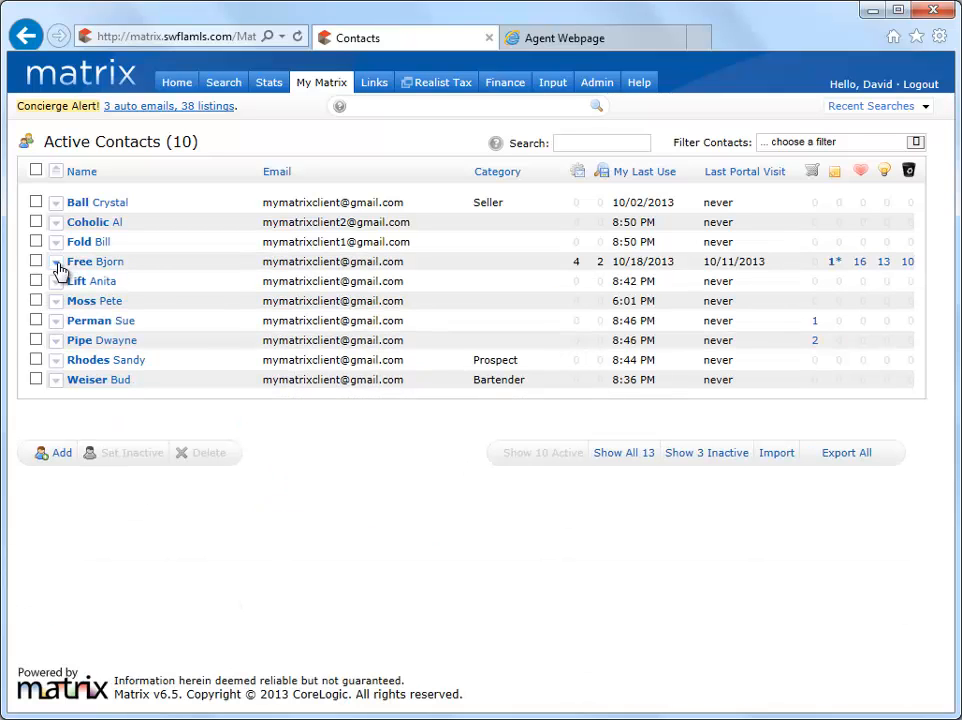